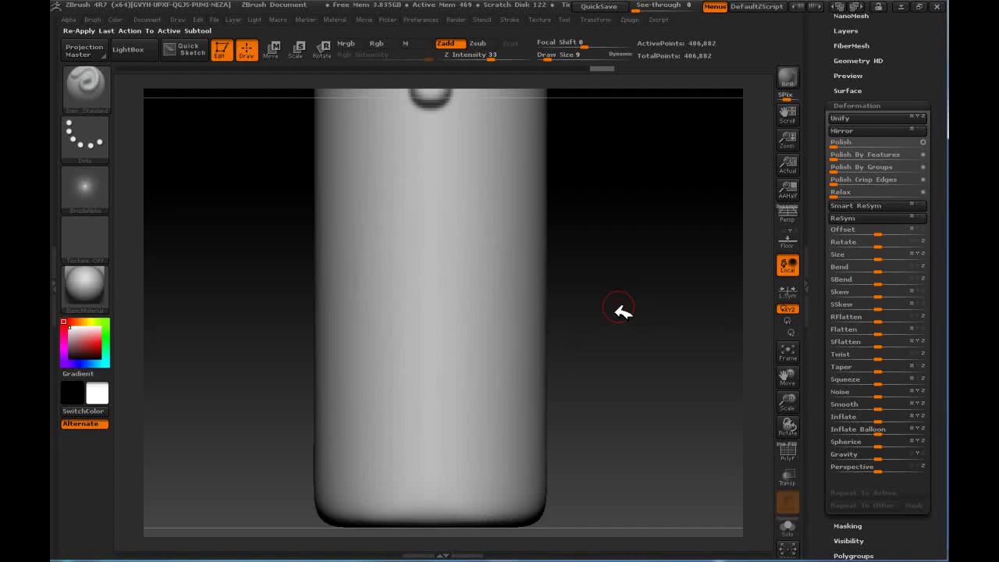
- Paint a test M-shaped MaskPen stroke across the upper part of the cylinder
mouse_move(646, 295)
mouse_down()
mouse_move(640, 289)
mouse_move(676, 312)
mouse_move(640, 299)
mouse_up()
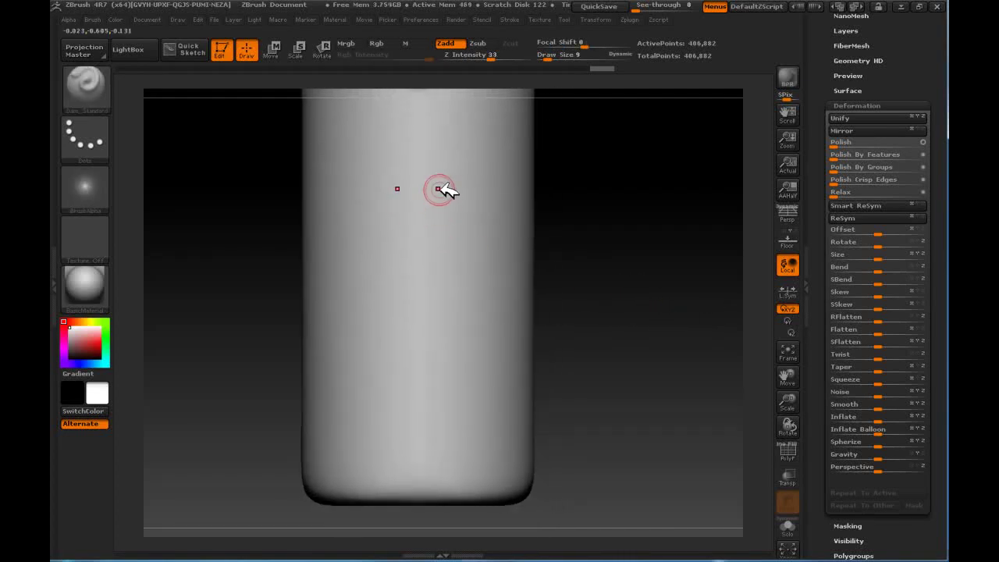
key(ctrl)
mouse_move(435, 225)
ctrl+mouse_down()
mouse_move(446, 208)
mouse_move(468, 207)
mouse_move(434, 226)
mouse_move(467, 216)
mouse_move(464, 241)
mouse_move(472, 209)
ctrl+mouse_up()
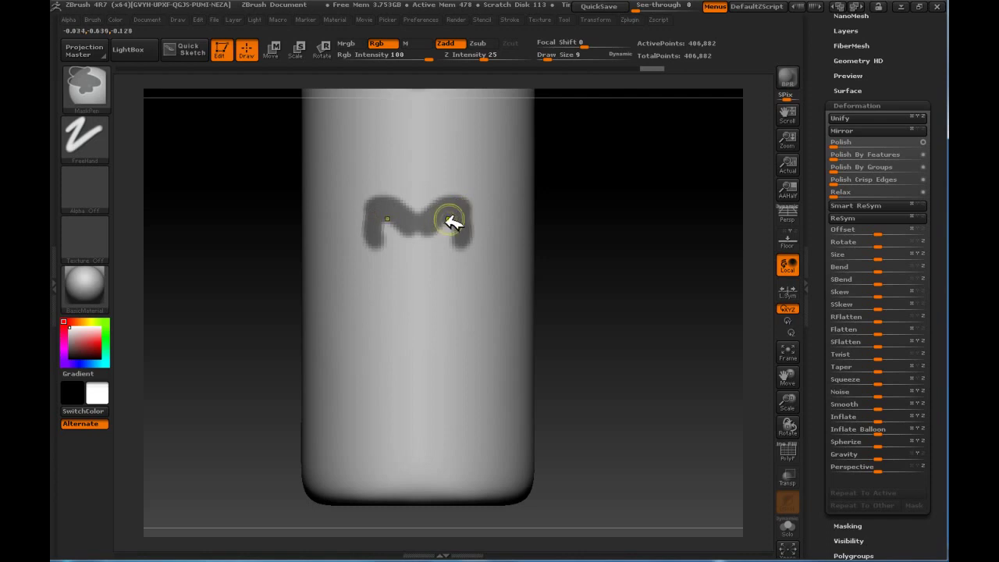
- Clear the test mask, subdivide the cylinder, and mask the lower mirrored scroll shape
ctrl+click(579, 296)
key(ctrl+d)
mouse_move(377, 224)
ctrl+mouse_down()
mouse_move(464, 224)
mouse_move(421, 240)
mouse_move(468, 245)
mouse_move(463, 265)
mouse_move(469, 257)
mouse_move(448, 274)
mouse_move(447, 367)
mouse_move(475, 417)
mouse_move(515, 368)
mouse_move(497, 357)
mouse_move(503, 371)
ctrl+mouse_up()
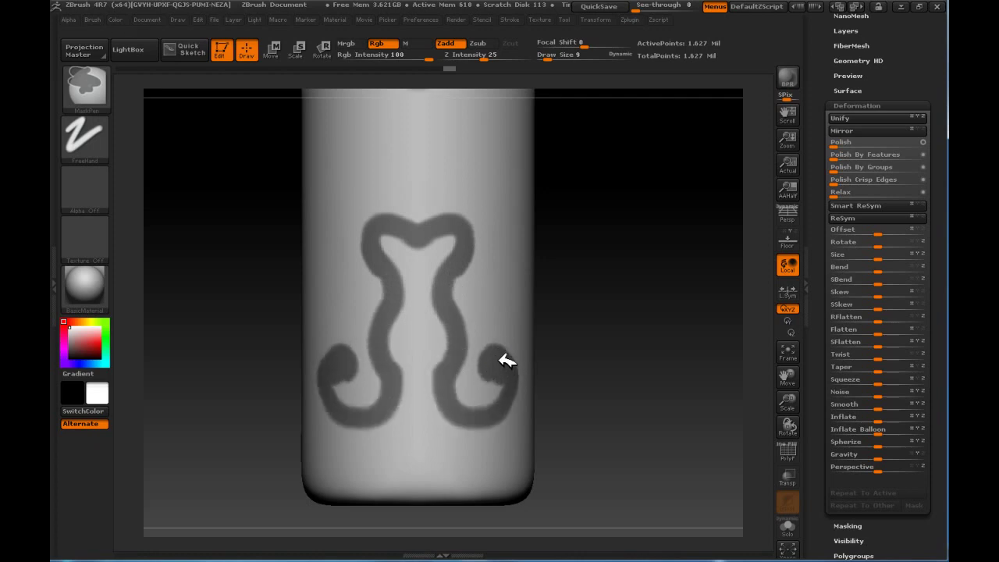
- Mask the curls joining the centre to the upper sides and extend them toward the centre
mouse_move(582, 249)
mouse_down()
mouse_move(511, 221)
mouse_move(497, 185)
mouse_move(471, 179)
mouse_move(464, 167)
mouse_move(476, 143)
mouse_move(507, 138)
mouse_move(496, 147)
mouse_up()
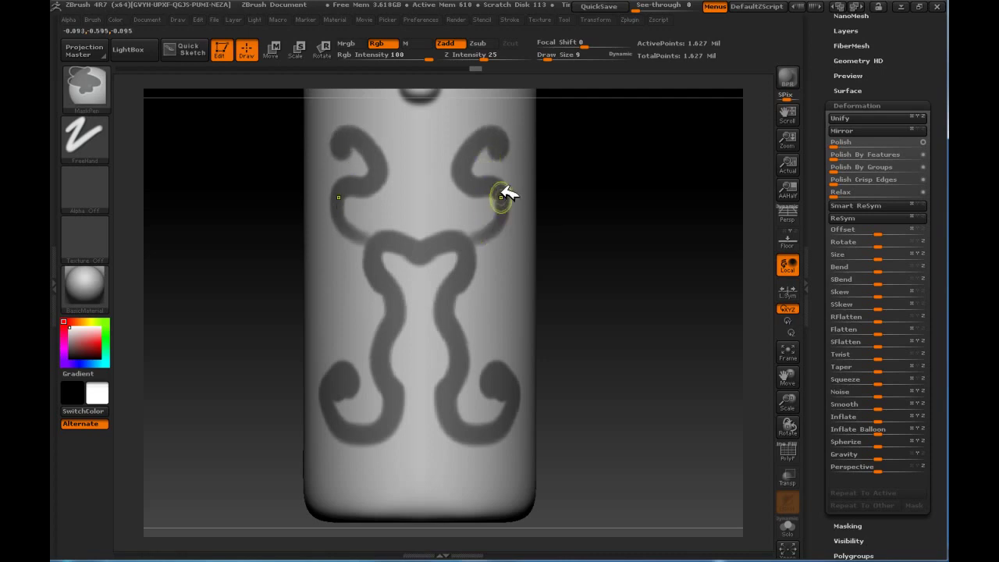
mouse_move(476, 244)
ctrl+mouse_down()
mouse_move(475, 234)
mouse_move(507, 228)
mouse_move(473, 232)
ctrl+mouse_up()
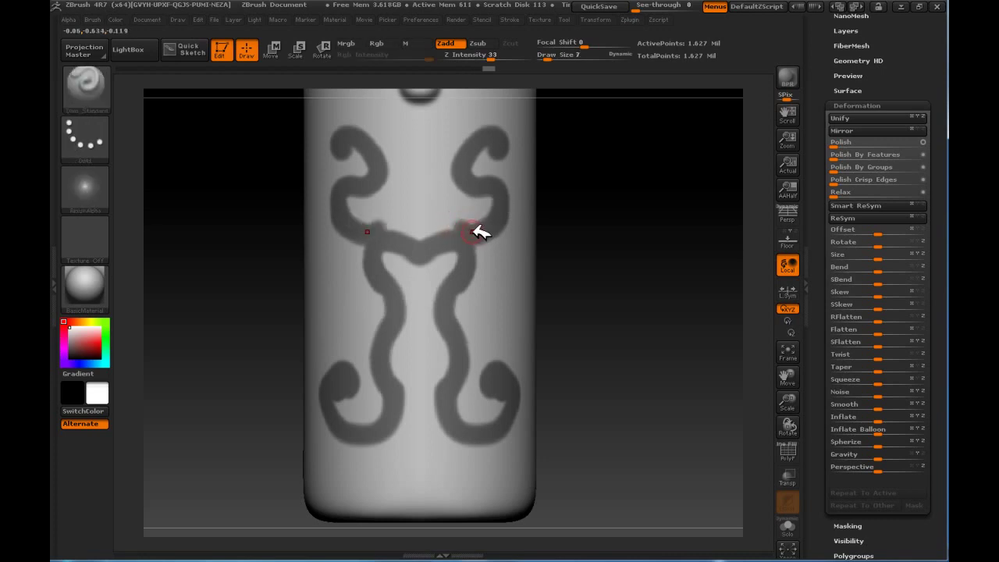
mouse_move(468, 226)
ctrl+mouse_down()
mouse_move(406, 210)
mouse_move(424, 196)
mouse_move(402, 211)
ctrl+mouse_up()
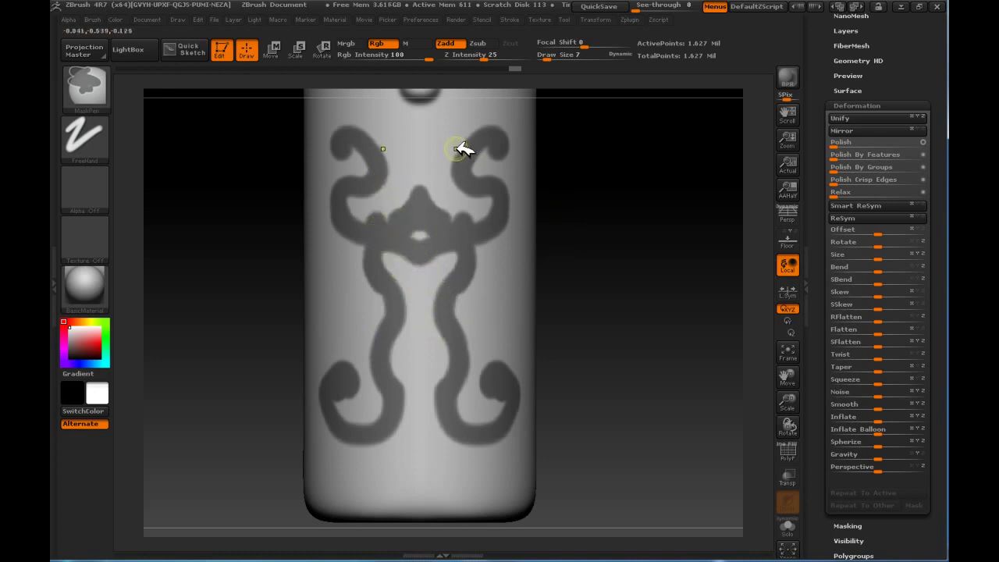
mouse_move(477, 137)
ctrl+mouse_down()
mouse_move(428, 141)
mouse_move(445, 136)
ctrl+mouse_up()
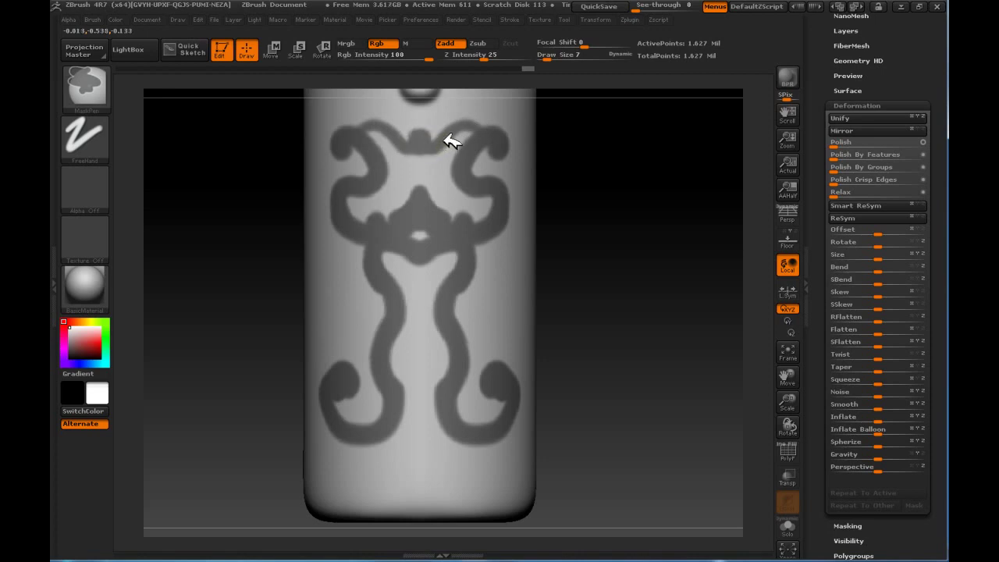
- Invert the mask and use Inflate Balloon to raise the scroll ornament into relief
ctrl+click(613, 245)
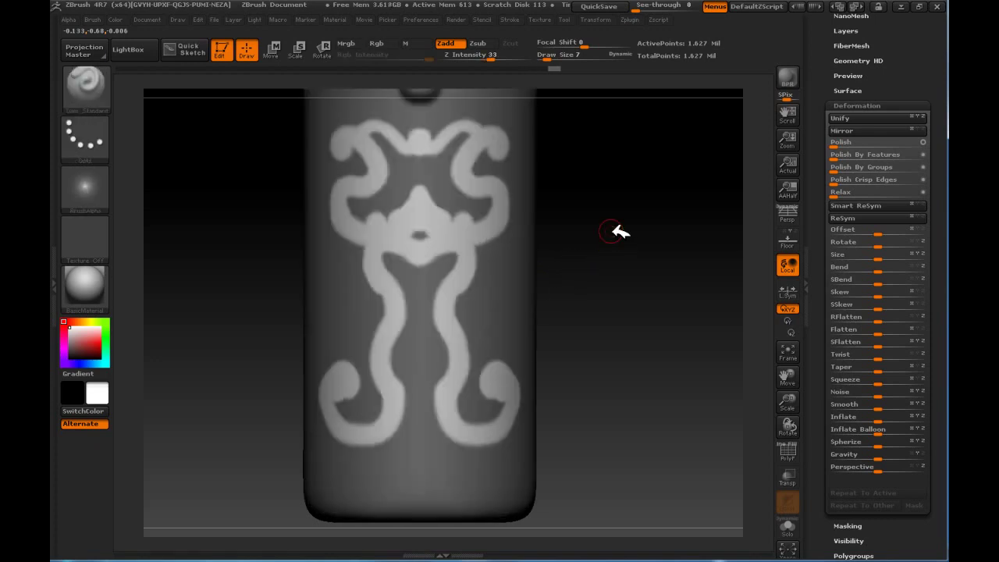
click(884, 429)
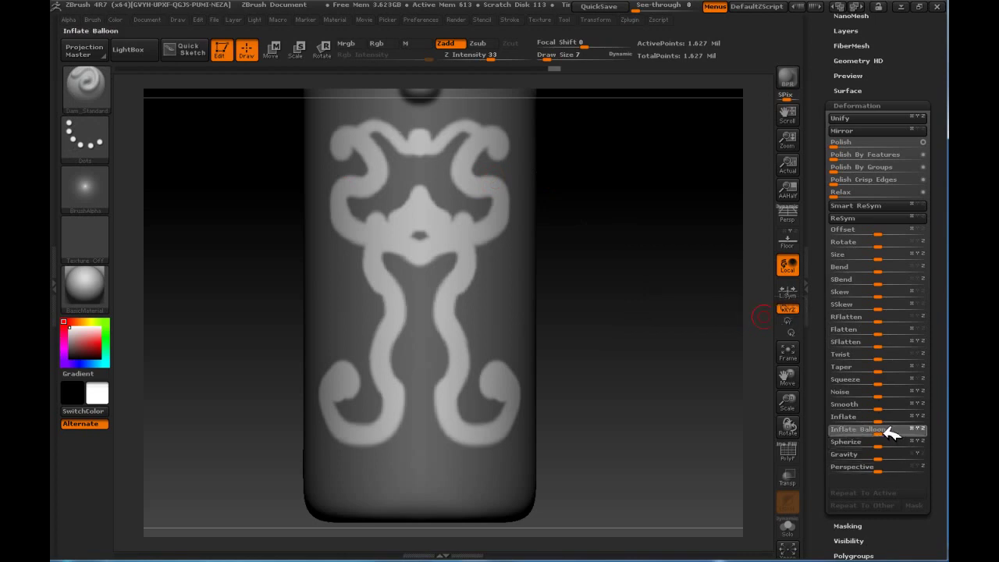
drag(895, 434, 890, 436)
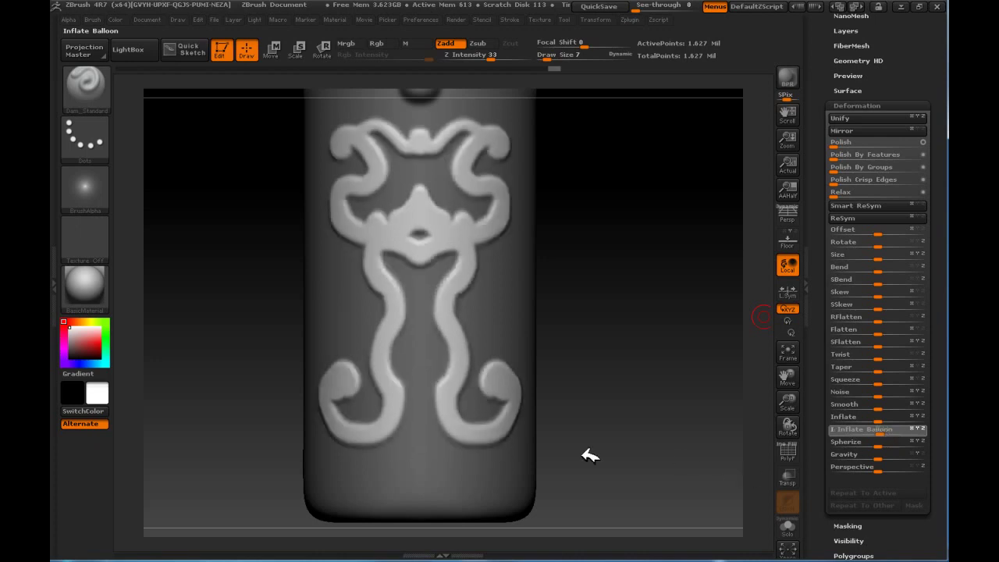
key(alt+Tab)
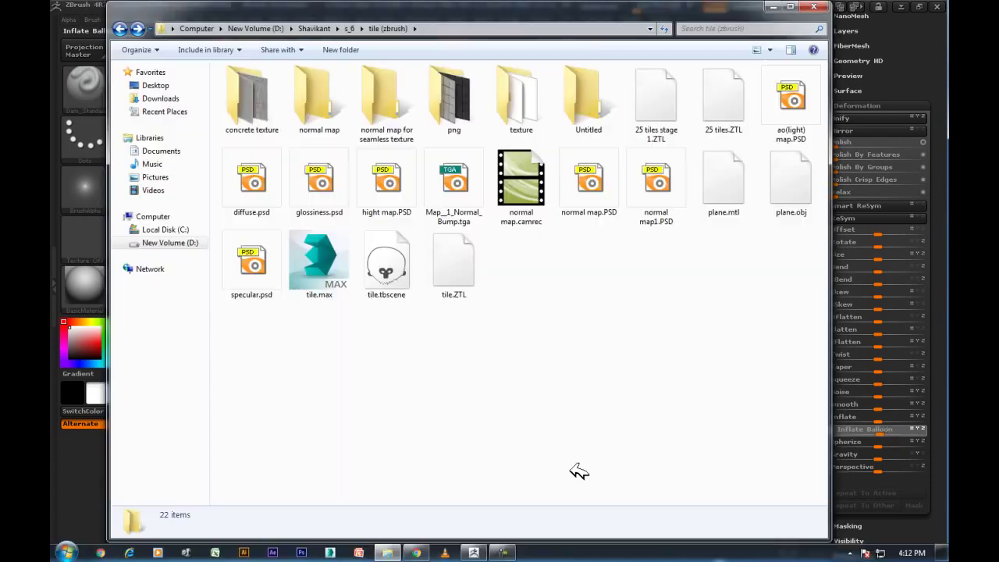
click(775, 6)
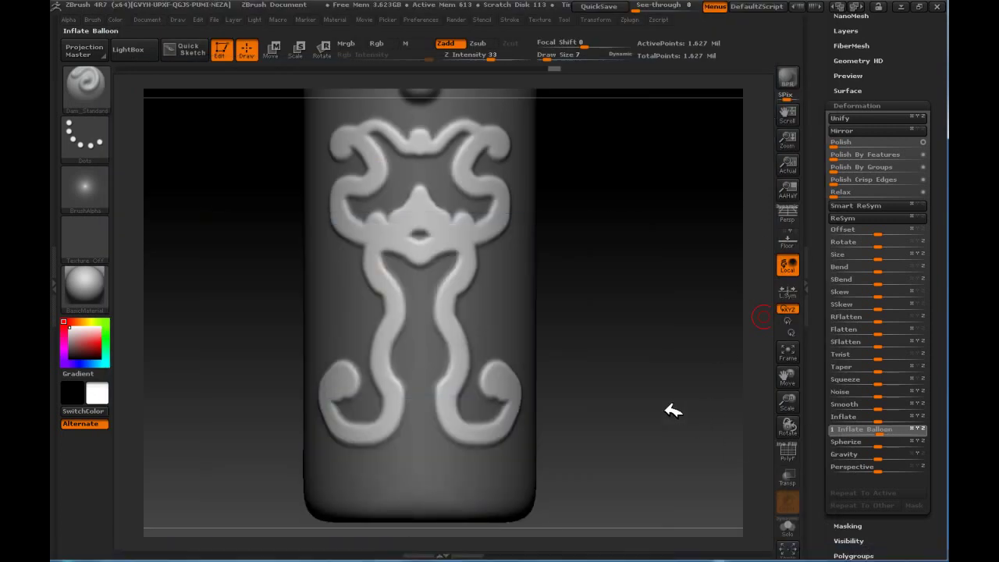
- Balloon the ornament further, then undo twice to back out the excessive inflation
drag(627, 459, 627, 461)
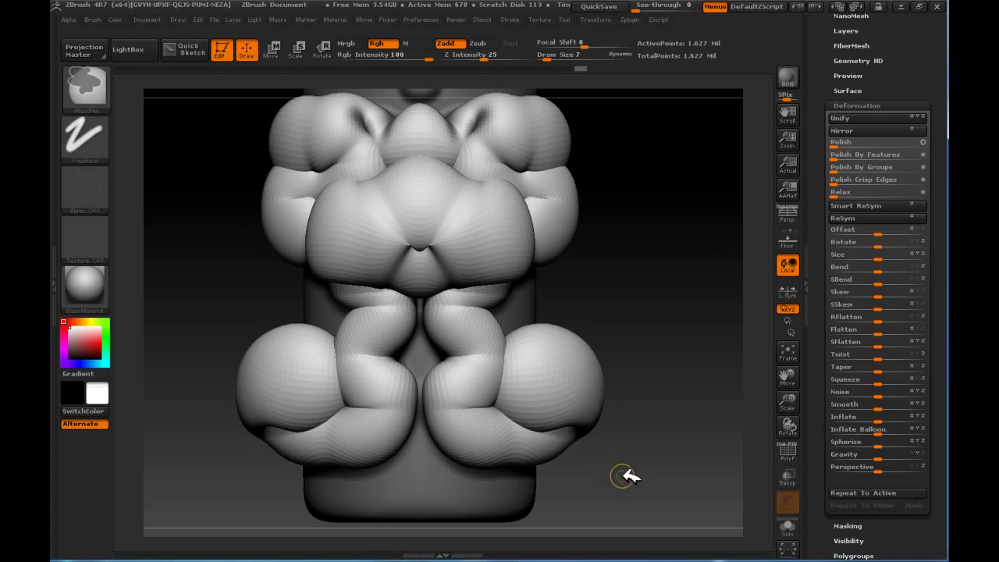
alt+drag(656, 448, 659, 450)
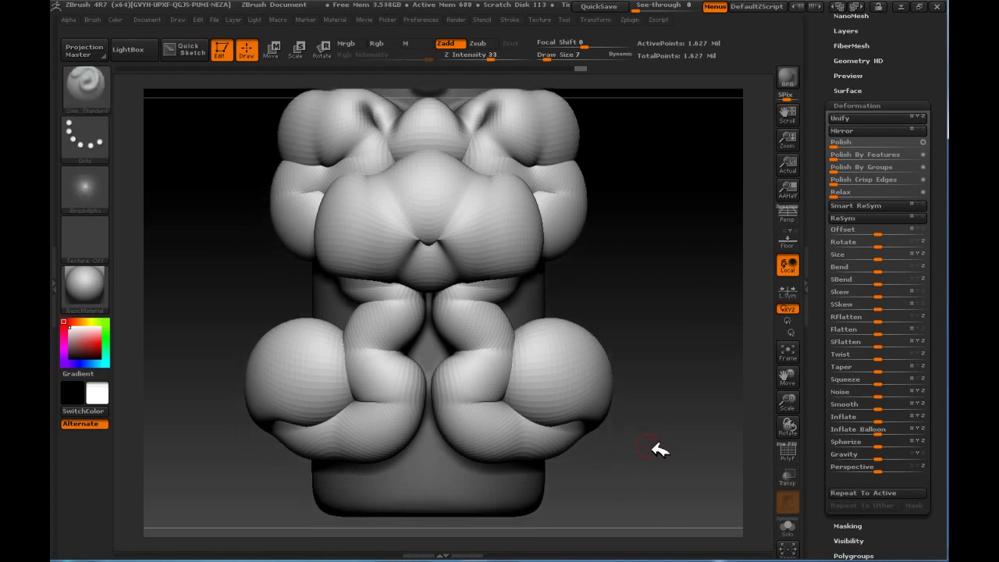
key(ctrl+z)
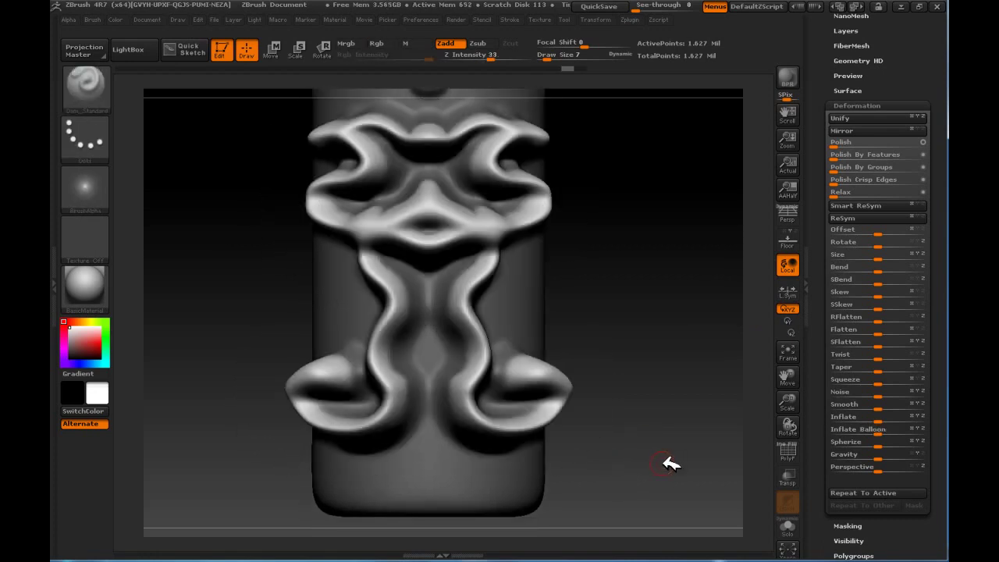
key(ctrl+z)
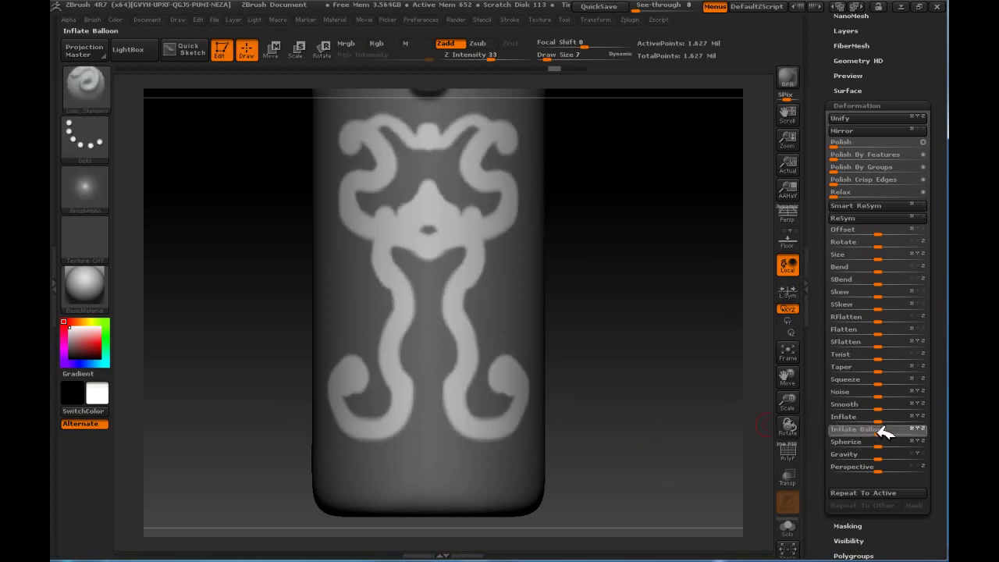
key(alt+Tab)
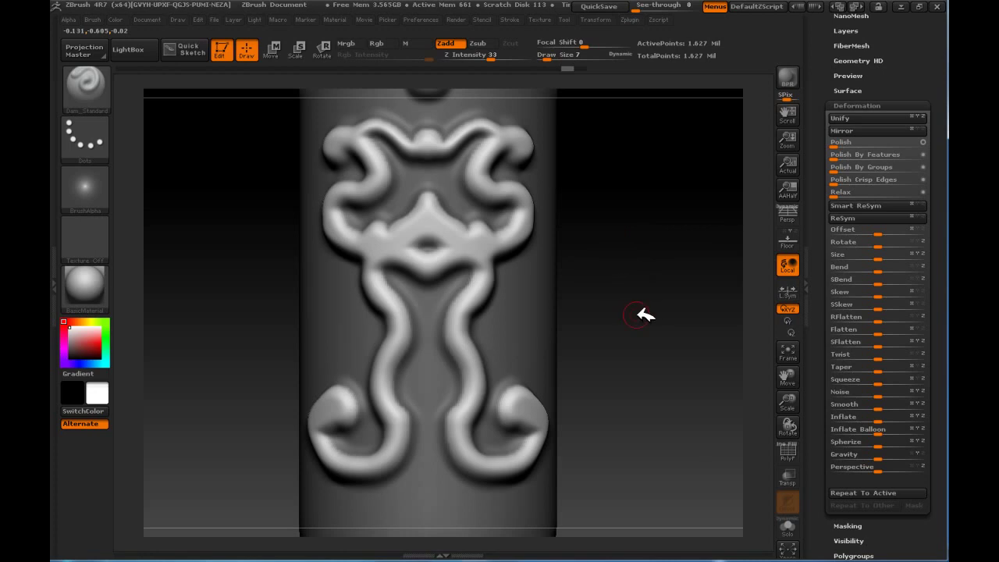
- With Dam_Standard, carve a mirrored V groove at the centre and grooves down both vertical strands
click(103, 80)
drag(414, 218, 384, 237)
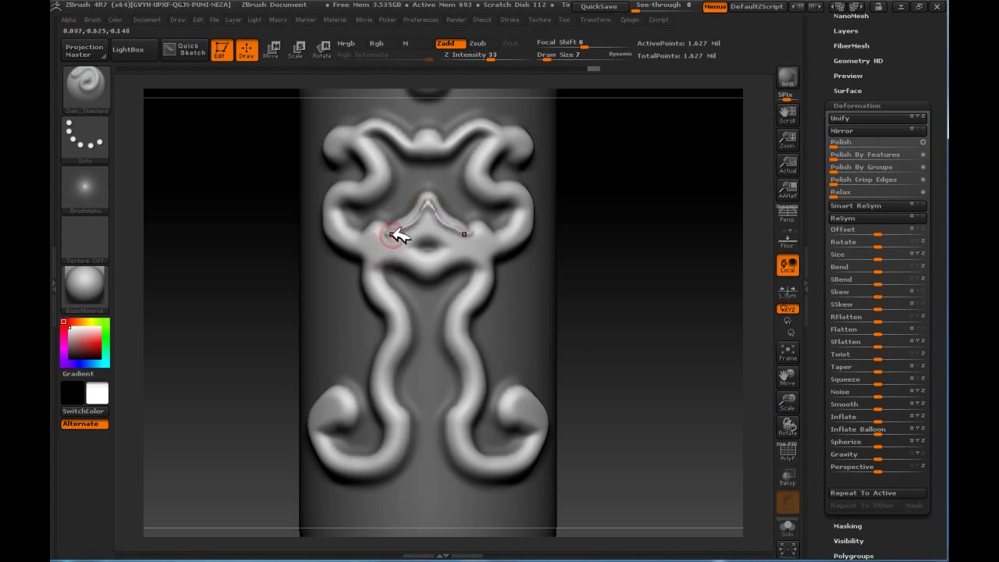
mouse_move(391, 257)
mouse_down()
mouse_move(377, 281)
mouse_move(396, 336)
mouse_up()
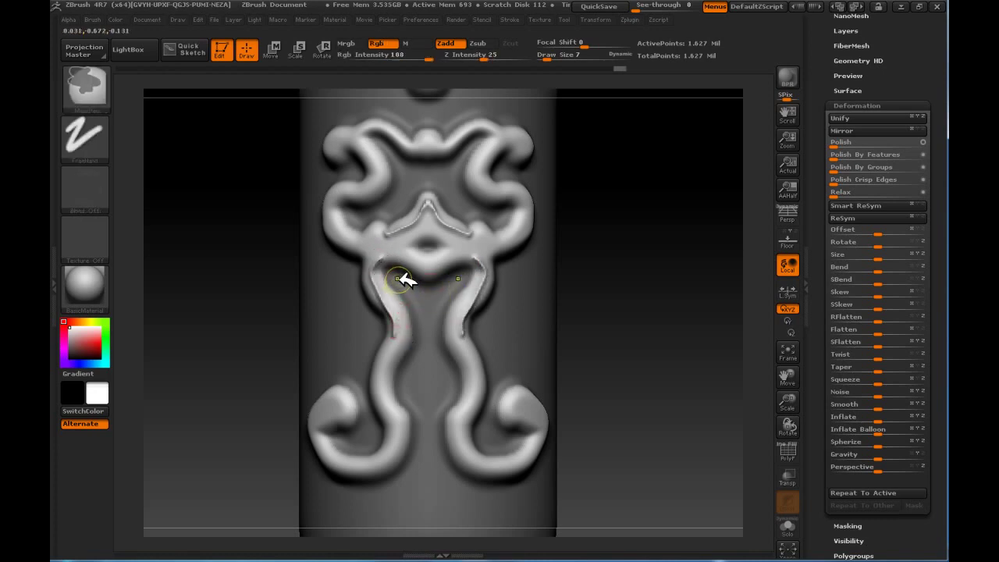
key(ctrl+z)
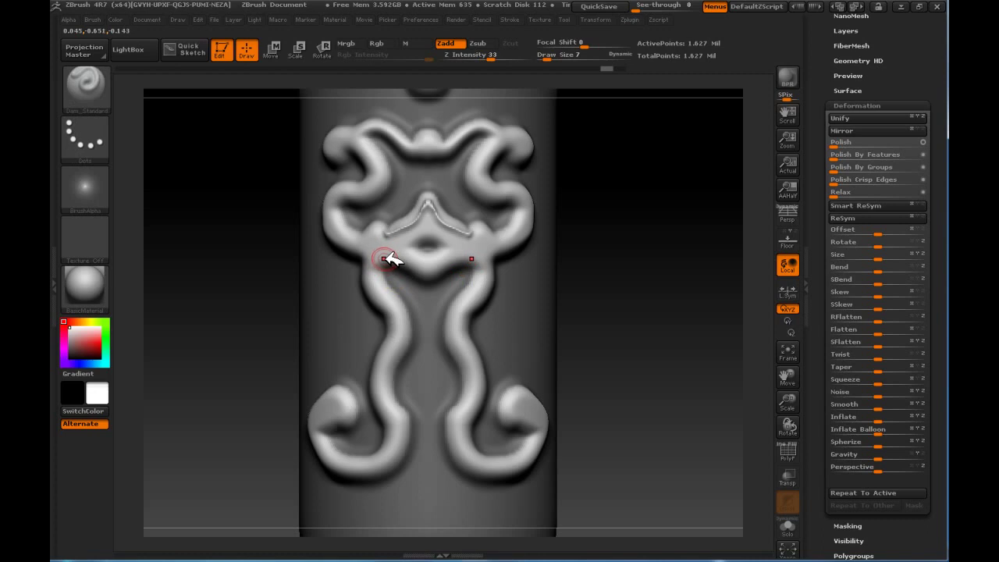
drag(377, 270, 408, 418)
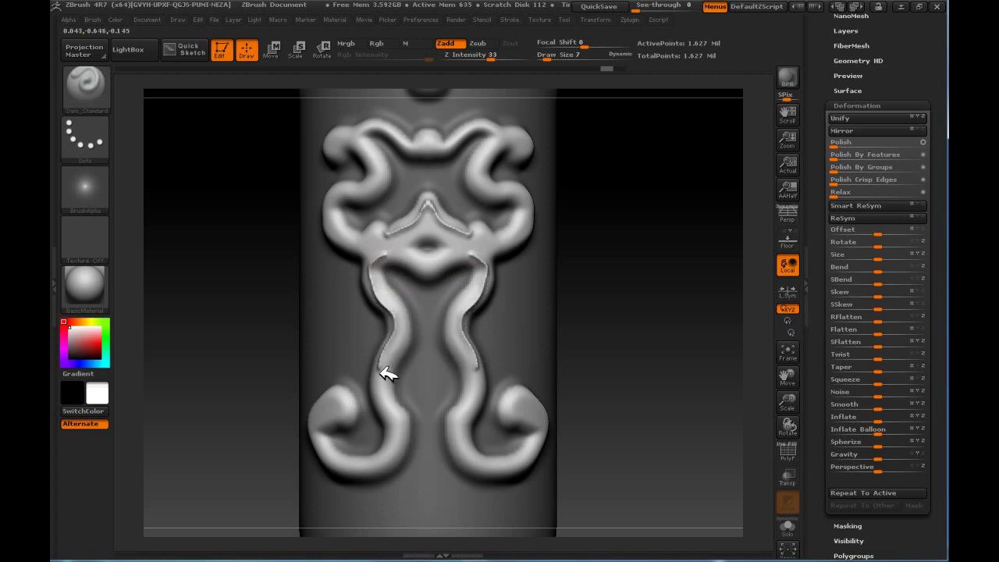
- Carve mirrored grooves along the top arc and the inner arcs
mouse_move(609, 308)
mouse_down()
mouse_move(526, 283)
mouse_move(611, 297)
mouse_up()
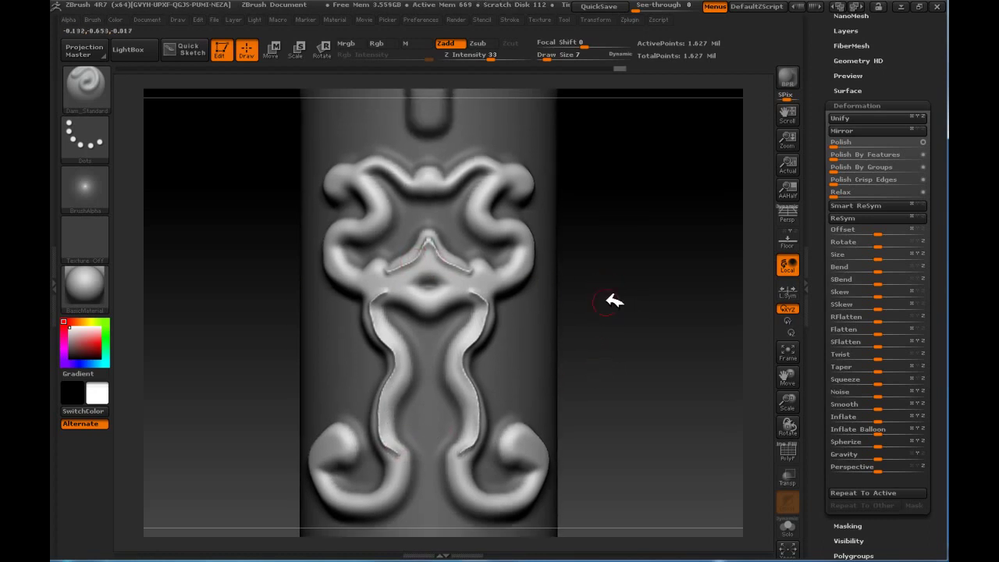
drag(437, 182, 490, 165)
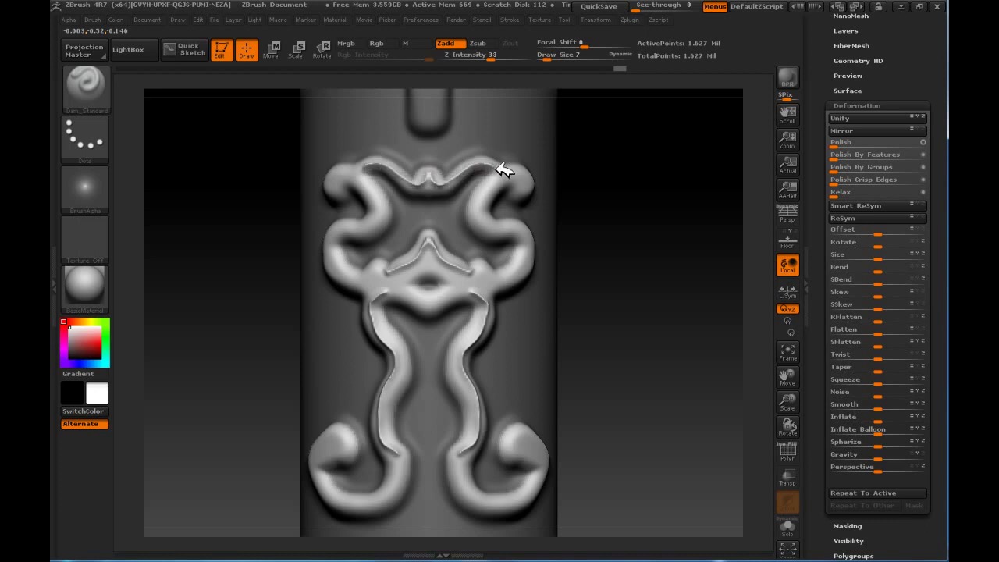
alt+drag(573, 194, 535, 190)
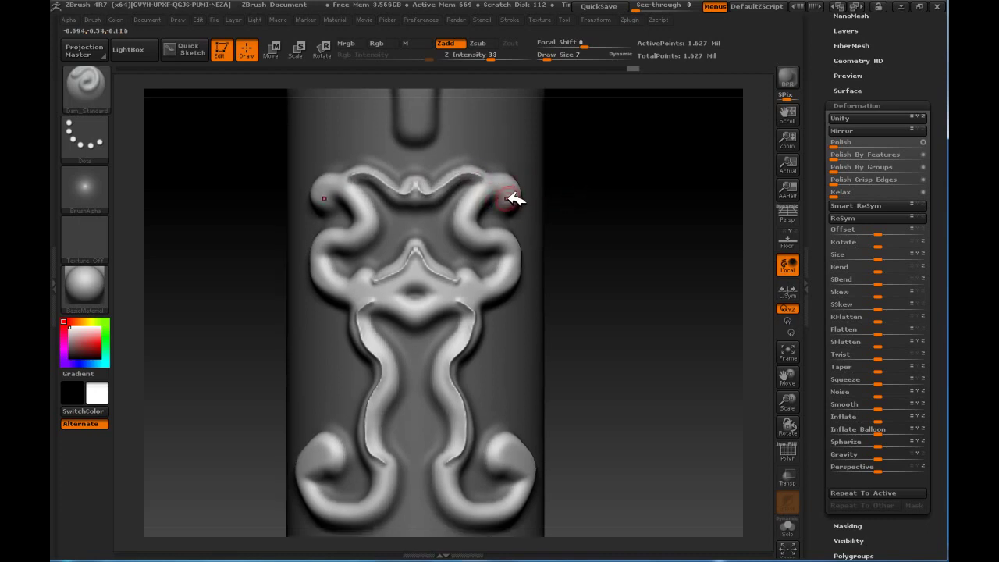
mouse_move(511, 177)
mouse_down()
mouse_move(487, 233)
mouse_move(517, 236)
mouse_move(508, 284)
mouse_move(486, 288)
mouse_move(468, 274)
mouse_move(430, 286)
mouse_move(422, 256)
mouse_up()
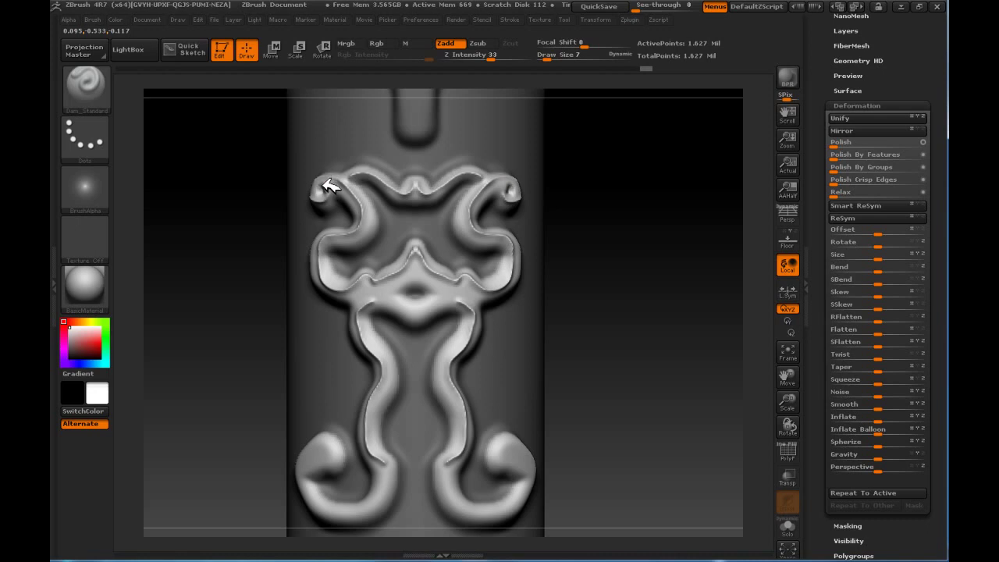
- Smooth the upper curls and the outer edge of the right curl and its mirror
key(shift)
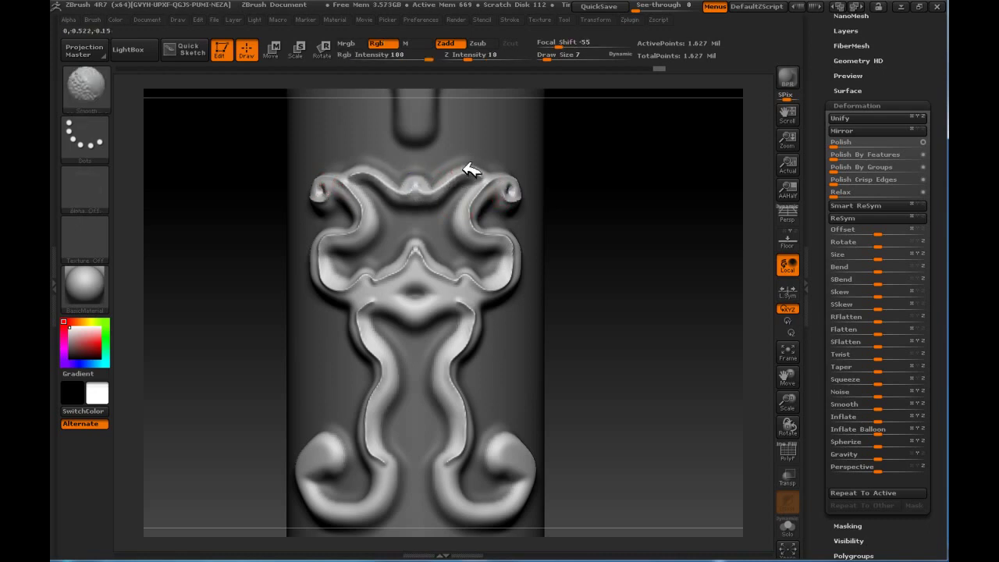
shift+drag(517, 179, 502, 189)
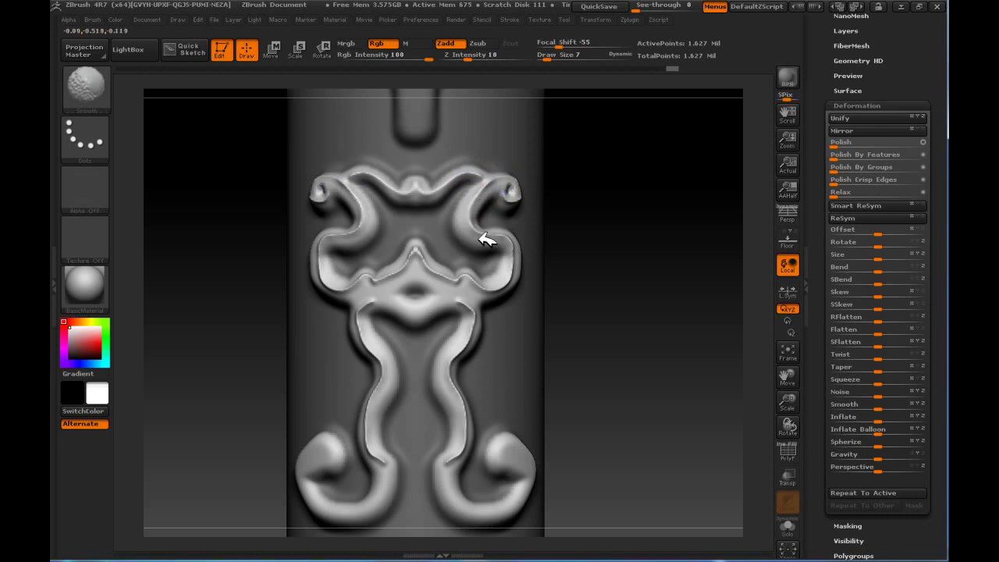
drag(589, 284, 593, 276)
shift+drag(512, 245, 518, 263)
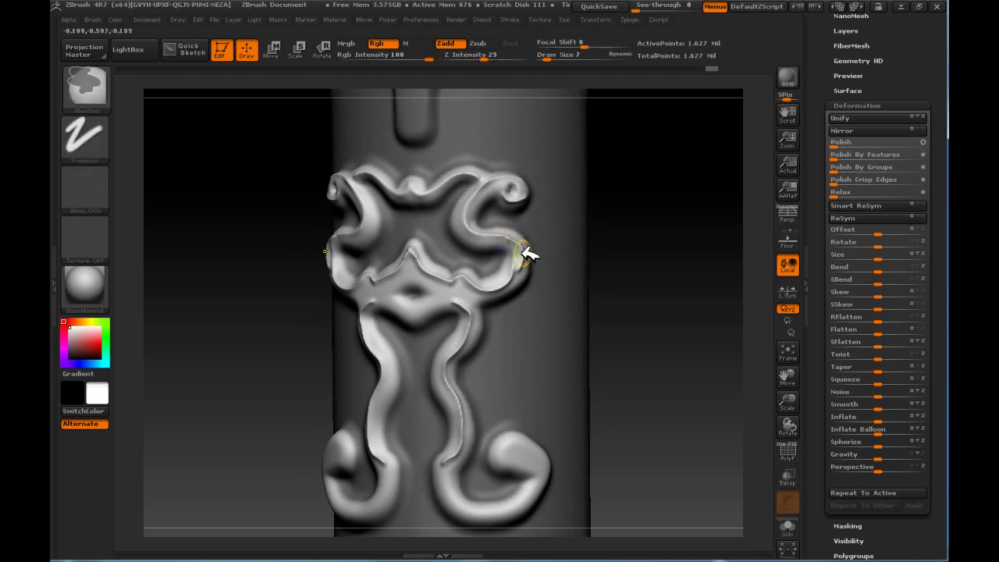
shift+drag(521, 275, 518, 268)
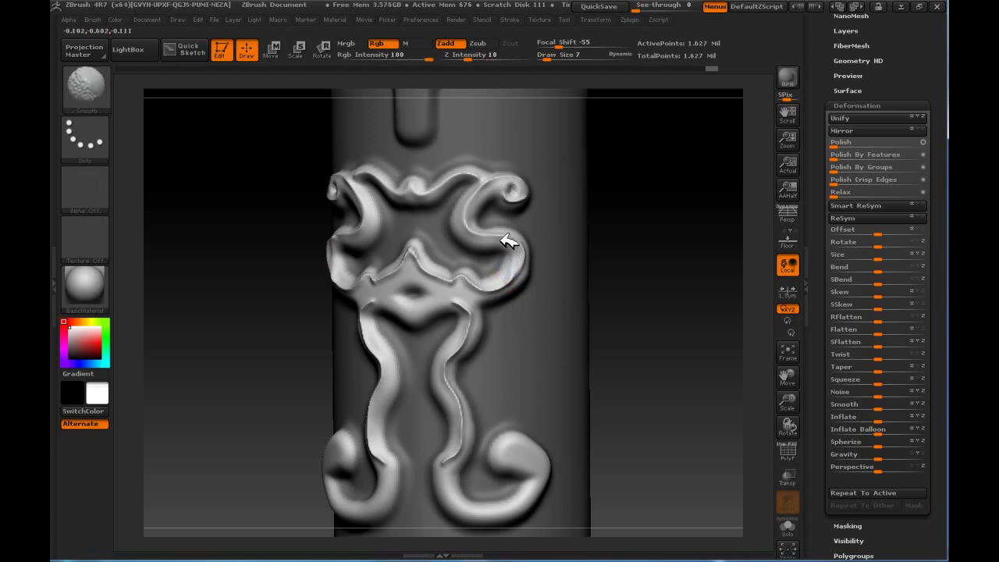
mouse_move(593, 234)
mouse_down()
mouse_move(636, 229)
mouse_move(528, 172)
mouse_up()
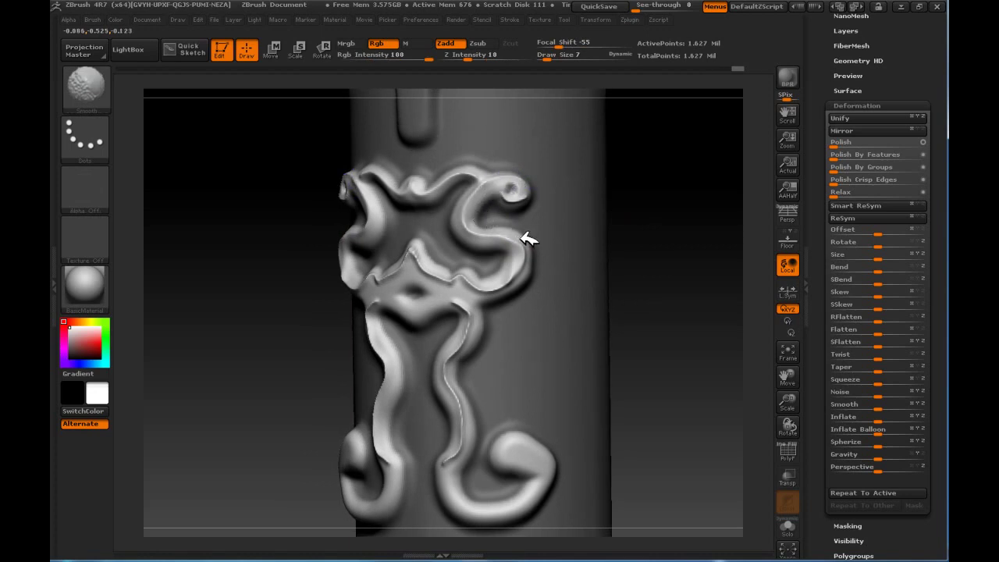
shift+drag(518, 239, 528, 250)
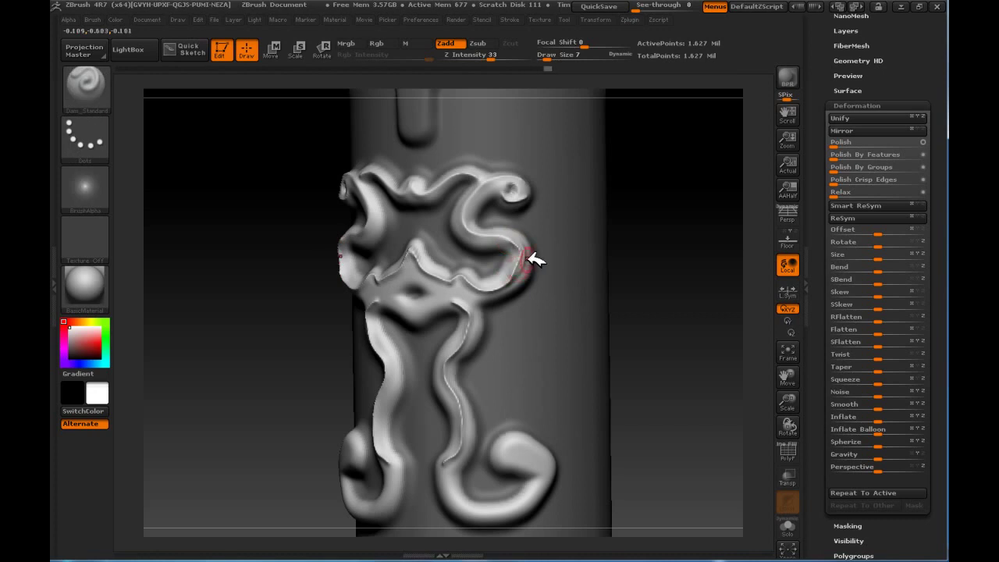
- Smooth the right curl edge, carve a groove along the lower edge, and smooth the centre and upper-left curl
shift+drag(534, 260, 527, 272)
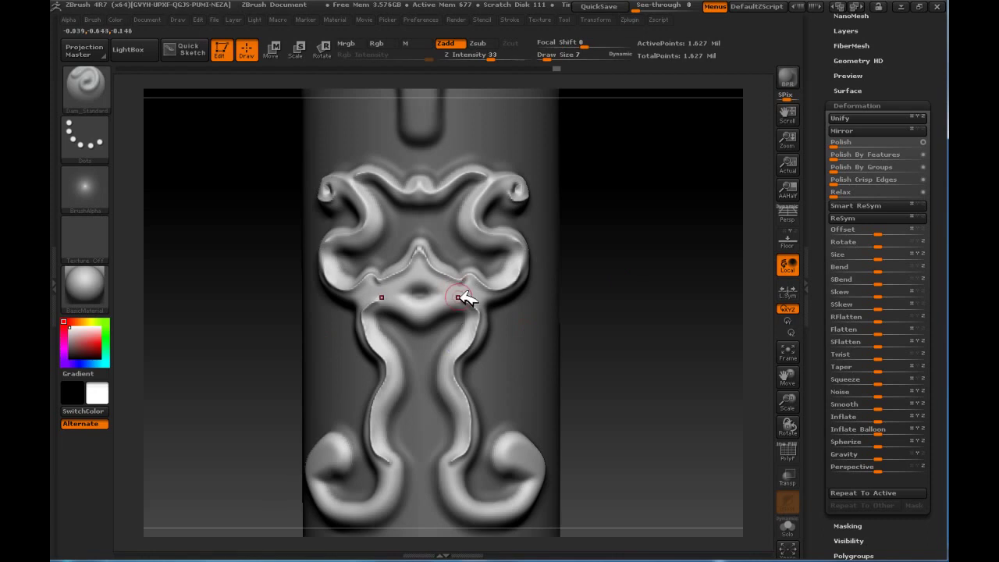
mouse_move(465, 302)
mouse_down()
mouse_move(439, 314)
mouse_move(457, 304)
mouse_up()
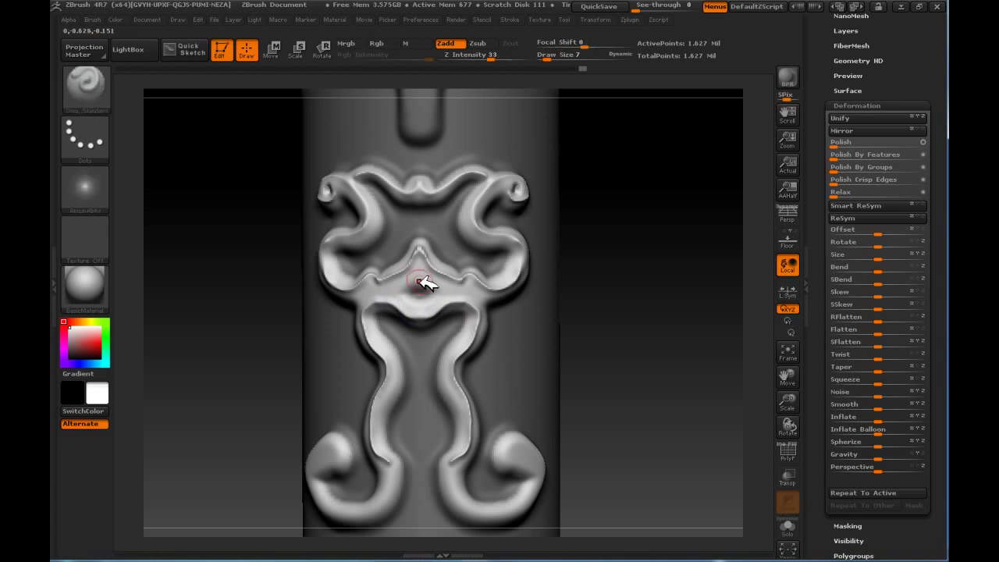
shift+drag(384, 282, 419, 276)
mouse_move(335, 201)
shift+mouse_down()
mouse_move(377, 195)
mouse_move(355, 185)
shift+mouse_up()
drag(640, 290, 643, 250)
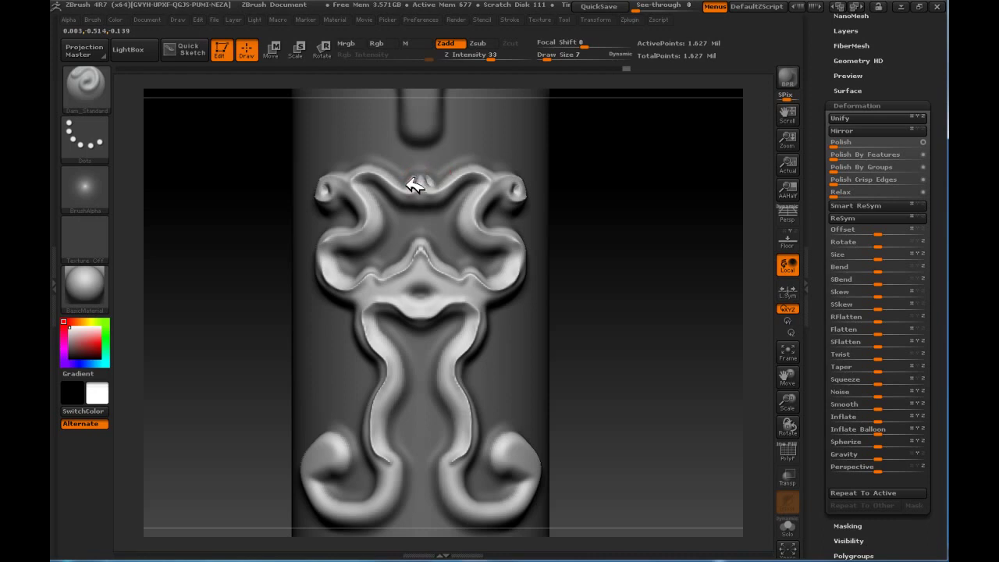
drag(406, 179, 425, 182)
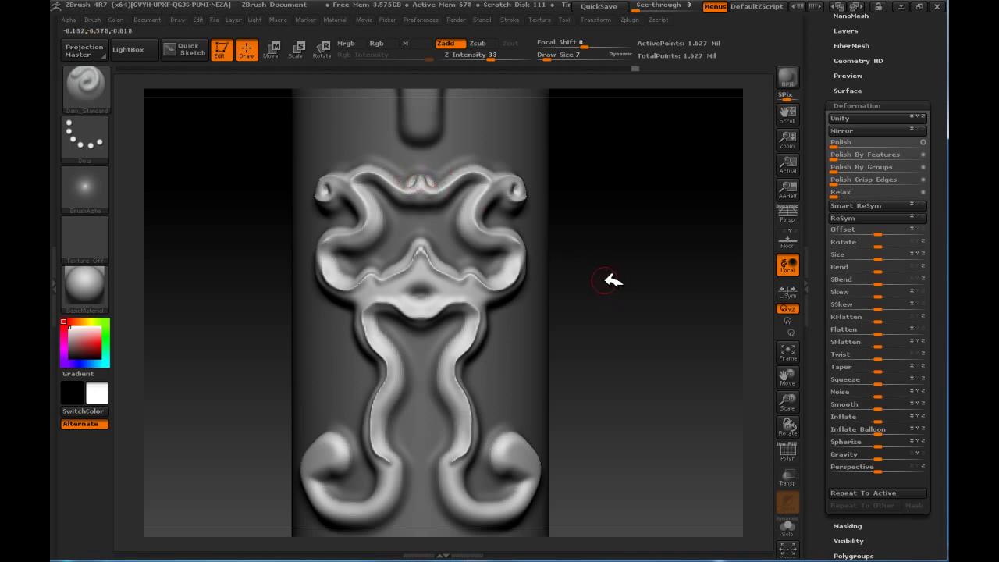
- Carve a thin spiral groove around the inner edges of the lower curls, then smooth it
alt+drag(620, 296, 640, 252)
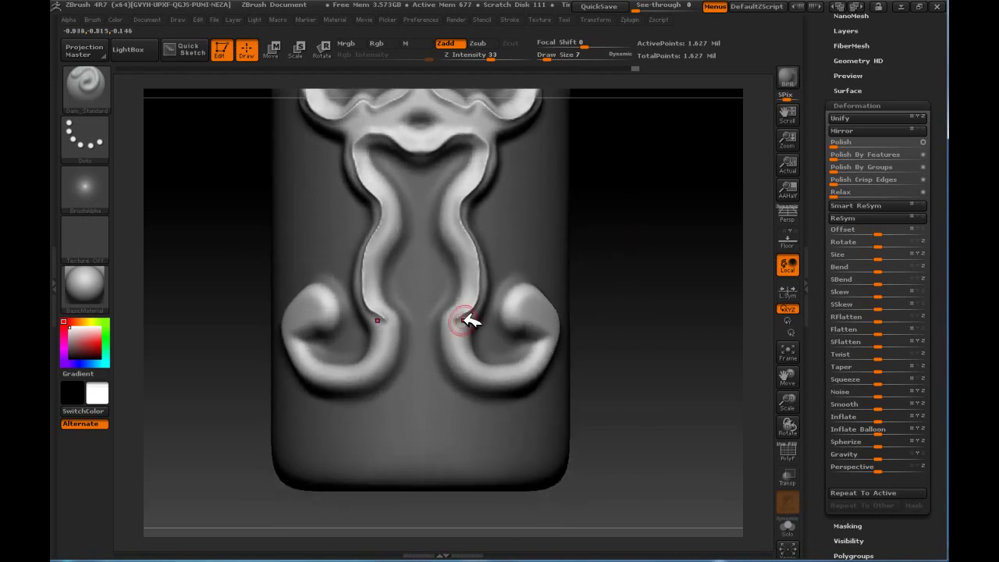
mouse_move(459, 320)
mouse_down()
mouse_move(476, 361)
mouse_move(555, 335)
mouse_up()
mouse_move(617, 321)
mouse_down()
mouse_move(611, 299)
mouse_move(527, 311)
mouse_move(518, 273)
mouse_up()
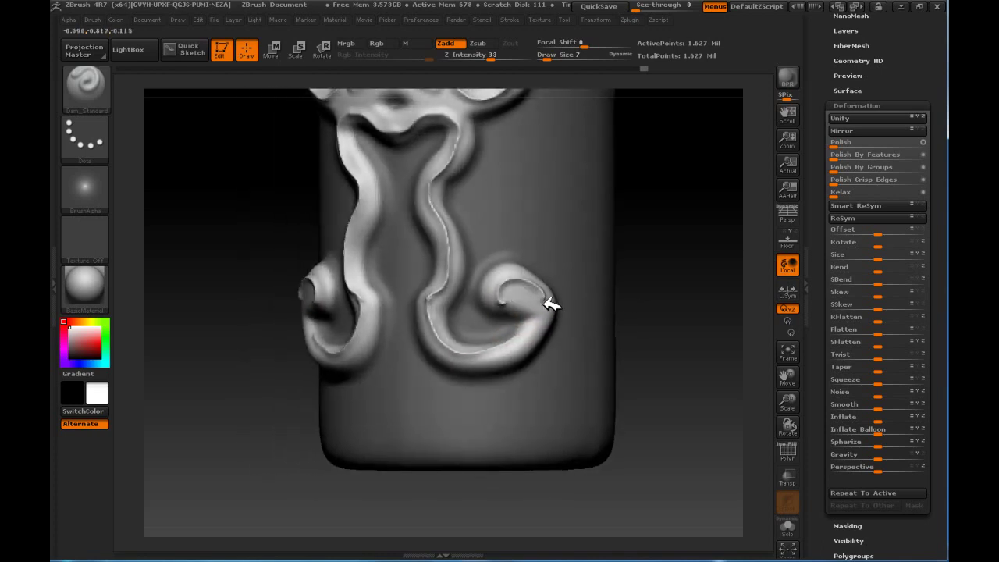
drag(551, 304, 473, 353)
key(shift)
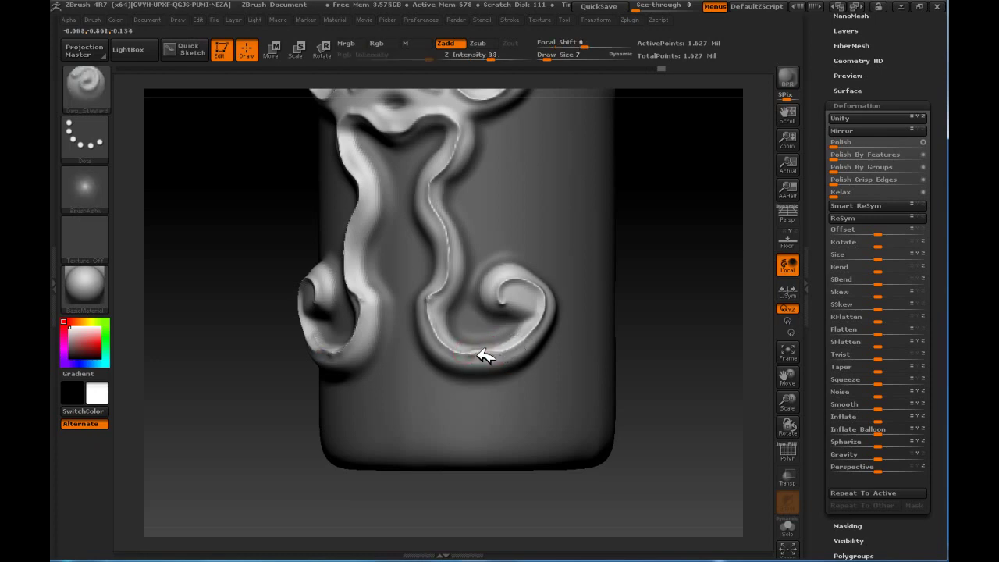
key(shift)
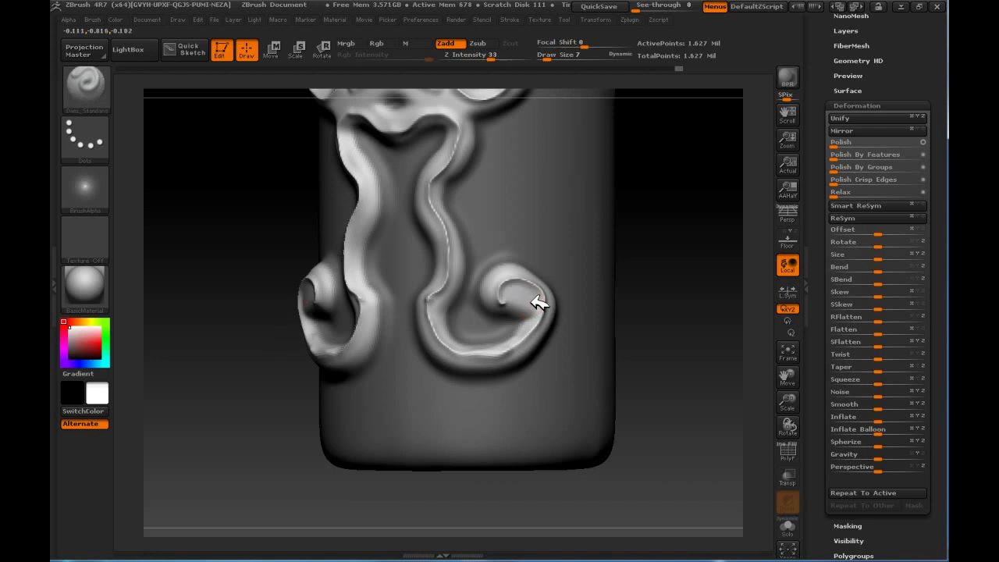
key(shift)
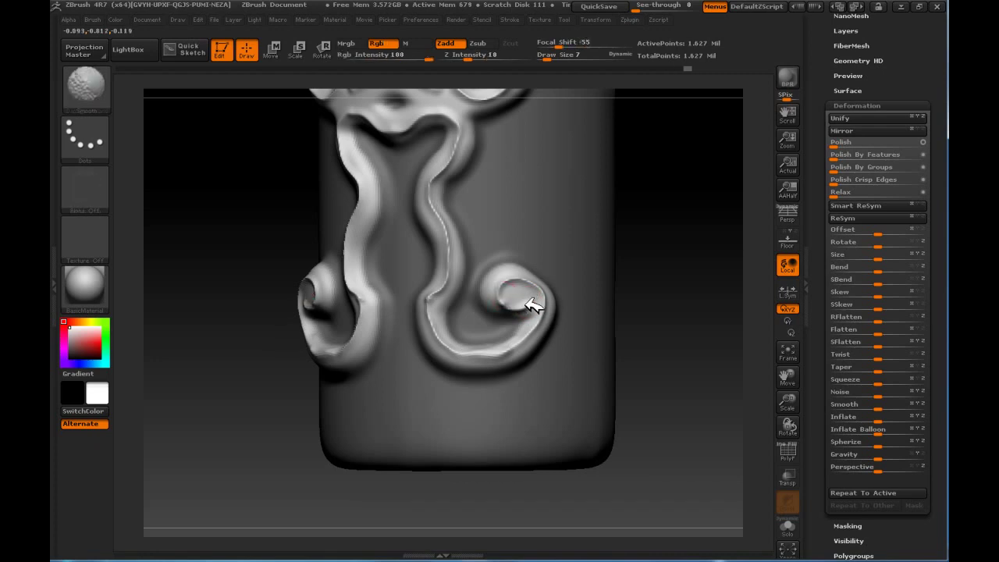
- Switch to the ClayBuildup brush and build up balls in the lower curls
key(b)
click(165, 220)
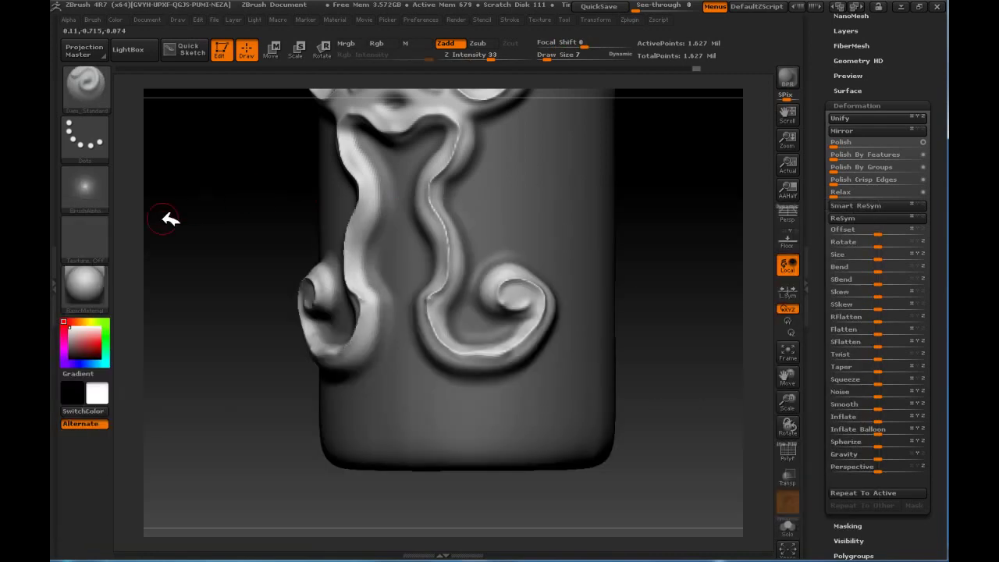
key(b)
key(c)
key(b)
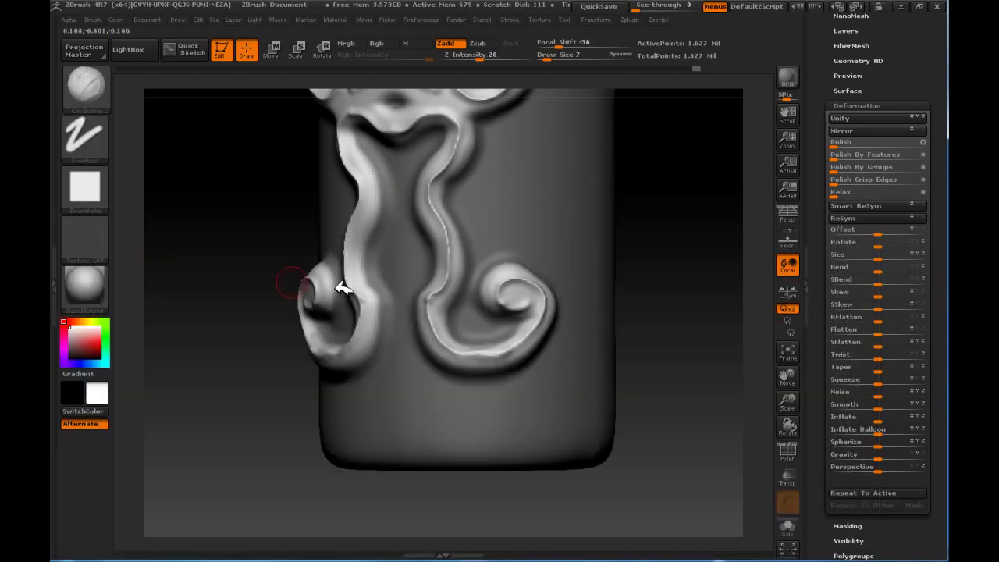
drag(637, 292, 520, 297)
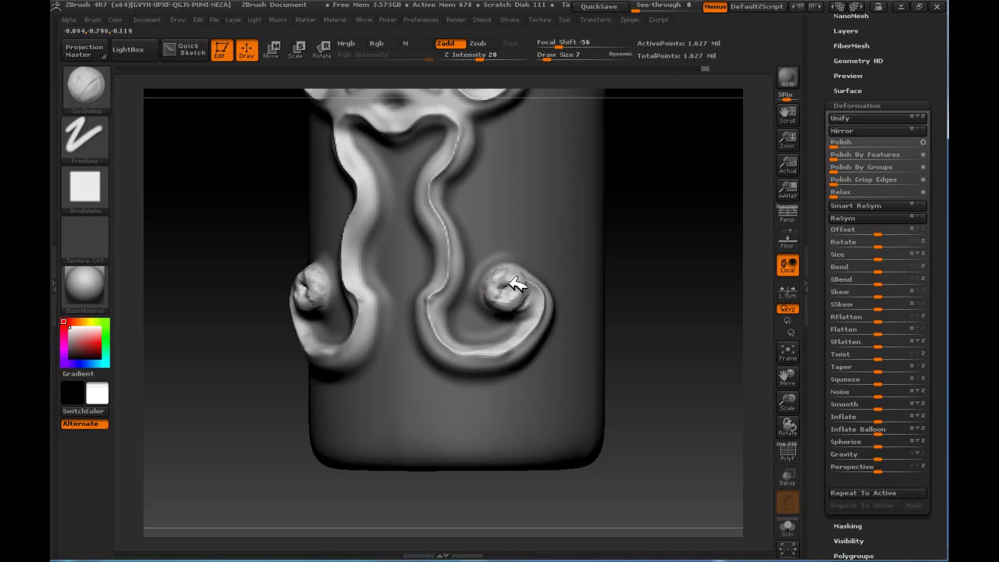
- Smooth the balls inside both lower curls with Z Intensity raised to 34
key(b)
key(s)
key(t)
key(shift)
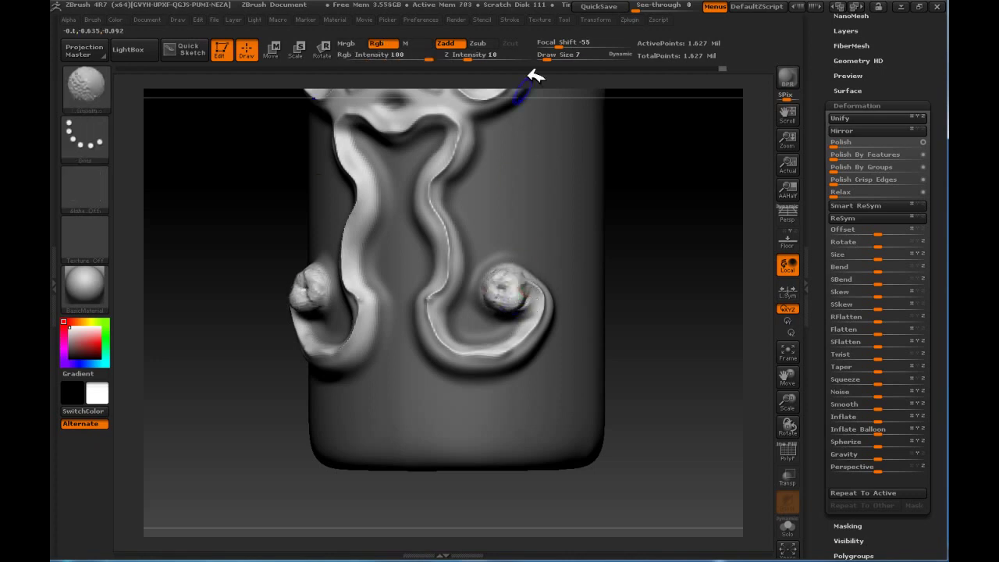
shift+drag(486, 55, 491, 54)
mouse_move(504, 291)
shift+mouse_down()
mouse_move(521, 277)
mouse_move(507, 285)
shift+mouse_up()
mouse_move(607, 242)
mouse_down()
mouse_move(669, 263)
mouse_move(668, 341)
mouse_up()
- Soften the neck crease and build up clay beside the central ridge and at the ornament's centre
drag(659, 277, 664, 294)
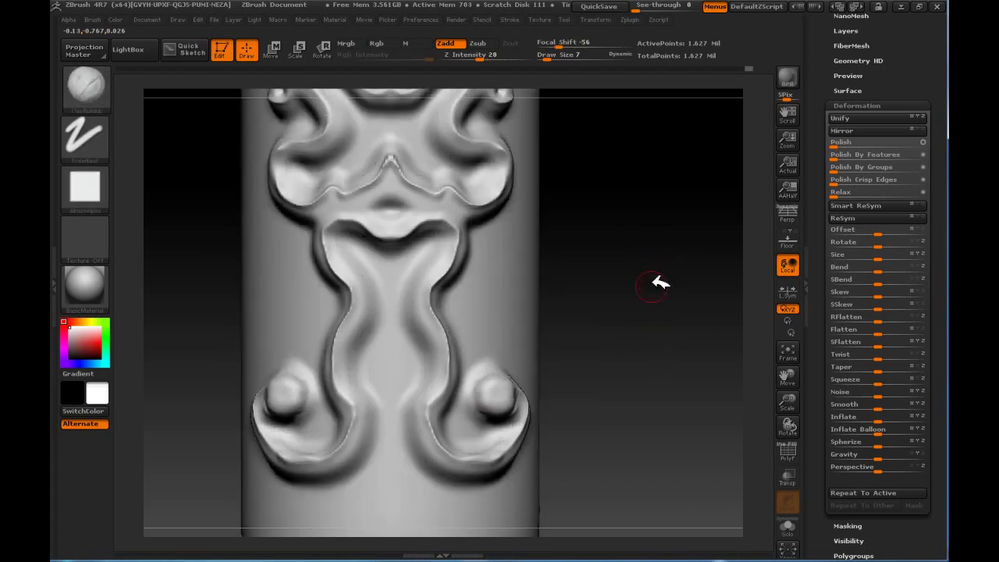
mouse_move(353, 299)
shift+mouse_down()
mouse_move(382, 352)
mouse_move(464, 307)
shift+mouse_up()
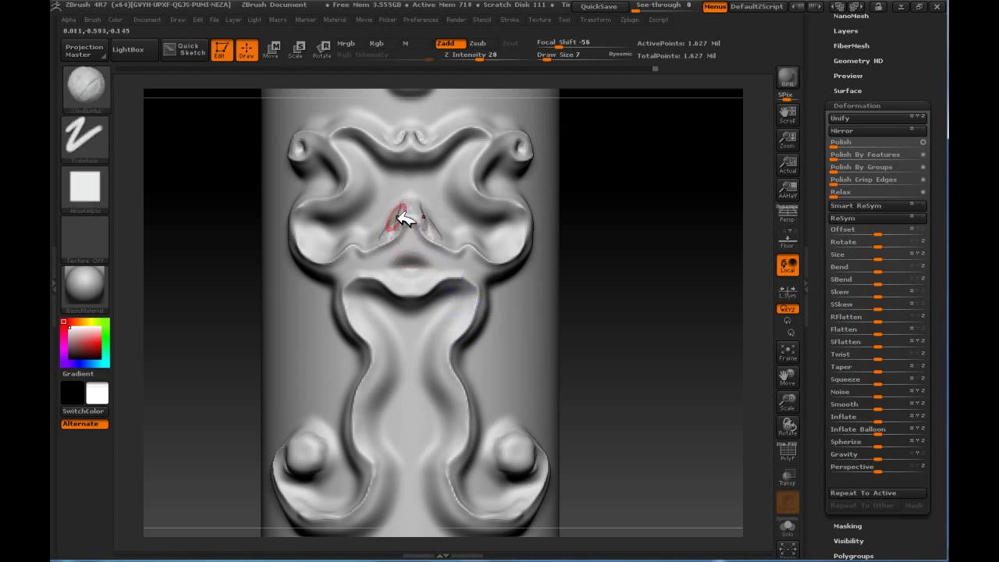
mouse_move(382, 239)
mouse_down()
mouse_move(414, 225)
mouse_move(401, 245)
mouse_move(387, 249)
mouse_move(409, 223)
mouse_move(394, 245)
mouse_move(413, 223)
mouse_move(442, 238)
mouse_move(463, 235)
mouse_move(393, 229)
mouse_up()
key(shift)
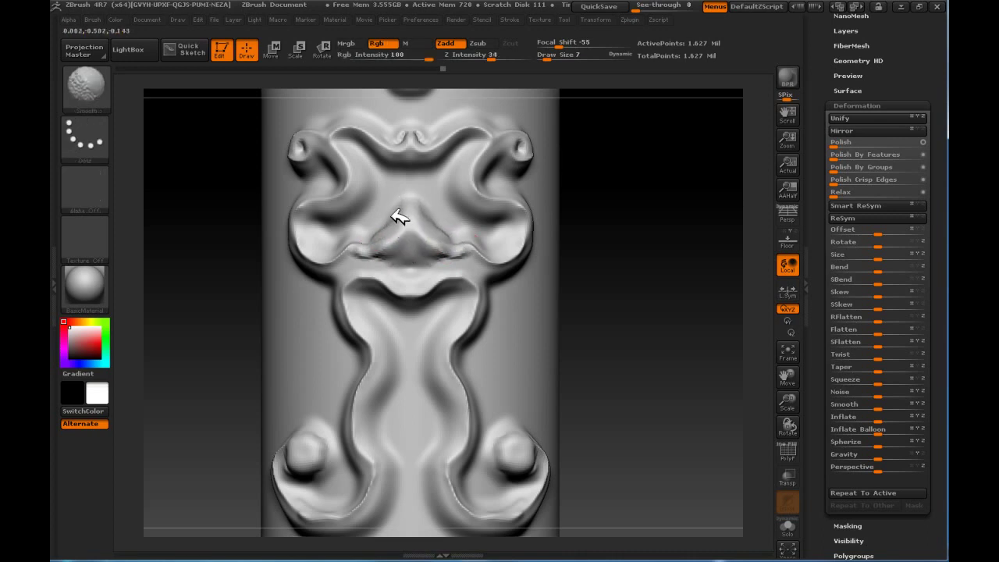
mouse_move(383, 267)
mouse_down()
mouse_move(412, 283)
mouse_move(432, 271)
mouse_move(409, 274)
mouse_move(419, 287)
mouse_up()
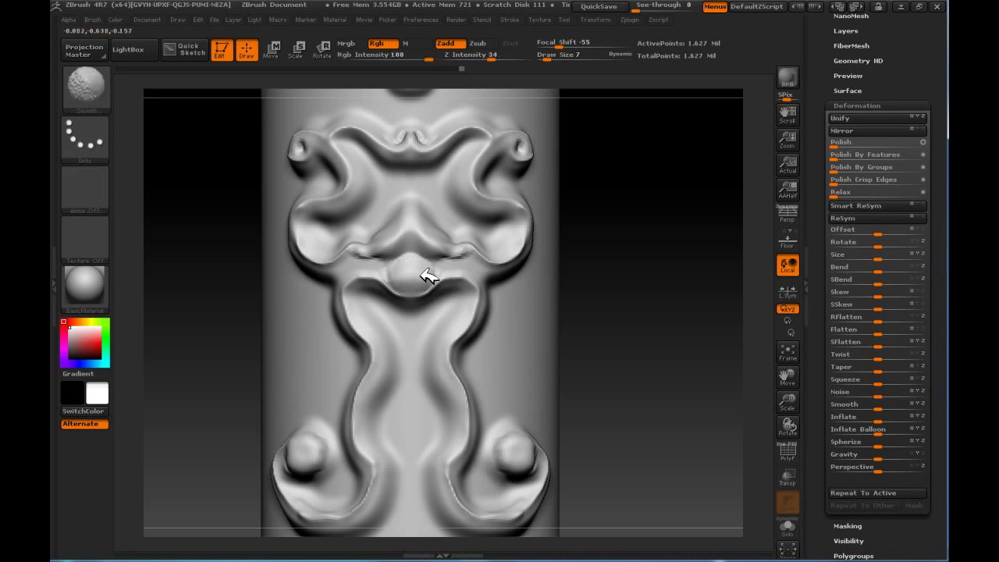
mouse_move(565, 161)
mouse_down()
mouse_move(591, 170)
mouse_move(526, 163)
mouse_move(526, 154)
mouse_move(528, 166)
mouse_up()
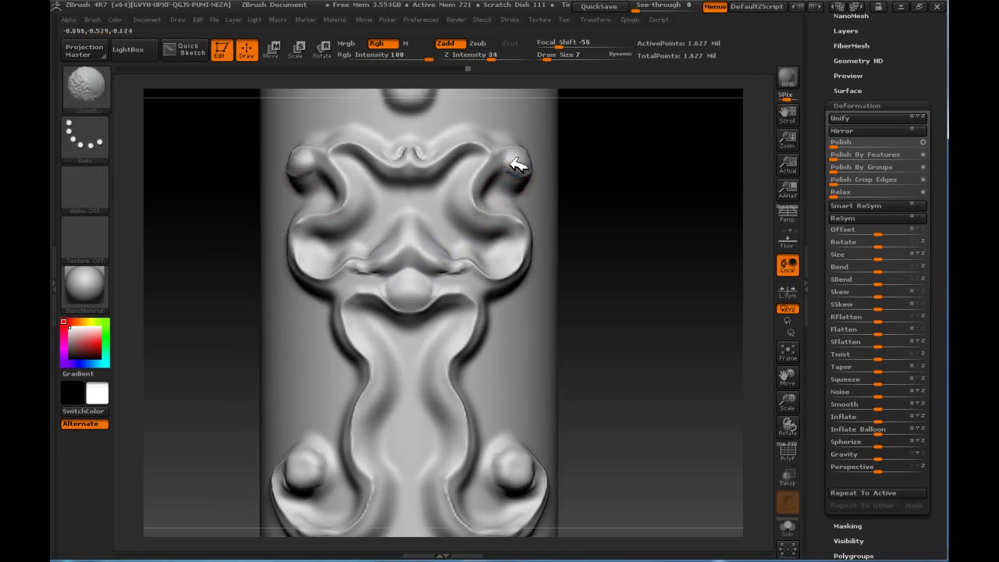
- Smooth the upper curls and the area around the central nose, then sculpt a crease beneath it
mouse_move(316, 152)
shift+mouse_down()
mouse_move(335, 223)
mouse_move(330, 196)
shift+mouse_up()
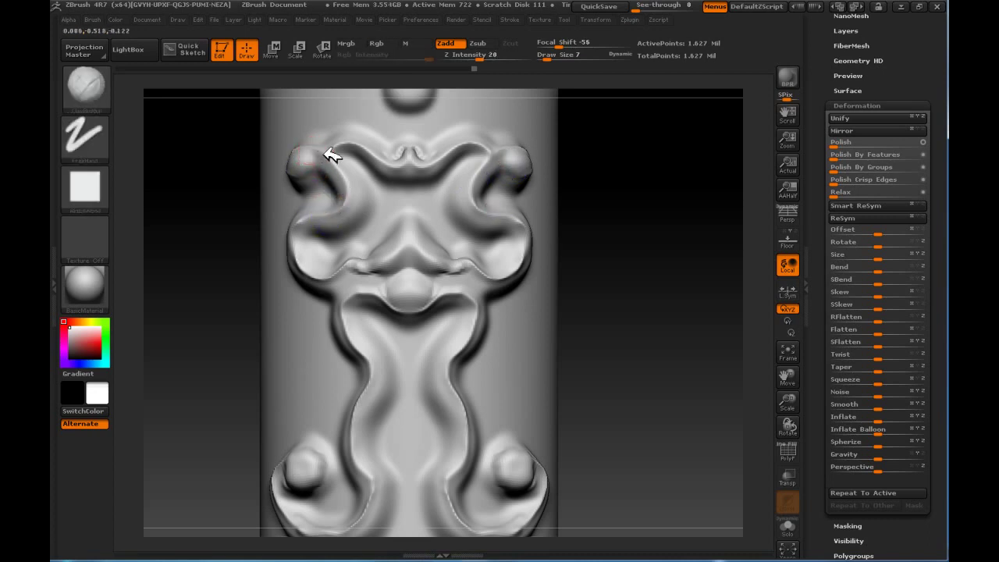
mouse_move(343, 182)
mouse_down()
mouse_move(338, 204)
mouse_move(297, 245)
mouse_up()
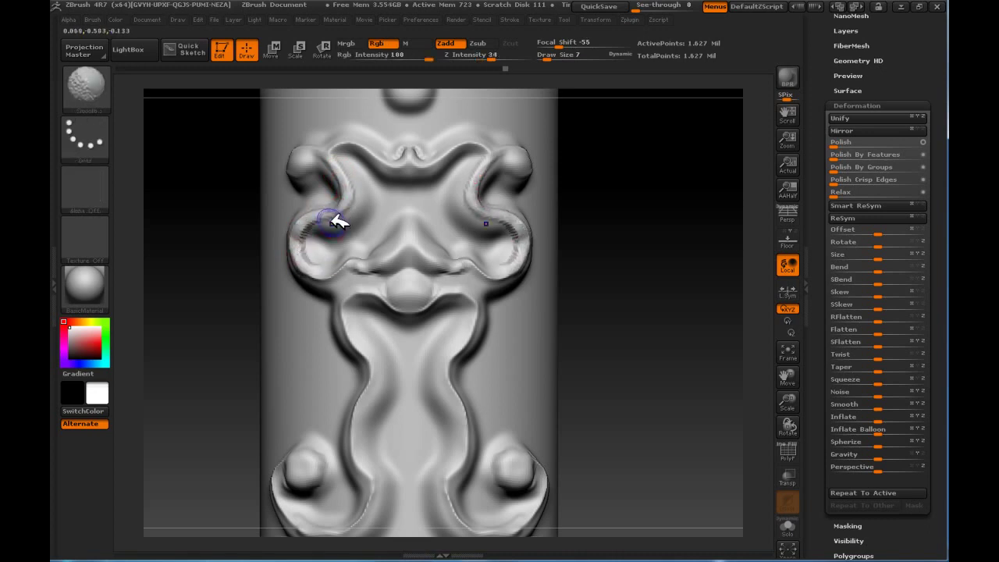
shift+drag(323, 230, 312, 212)
shift+drag(341, 179, 355, 191)
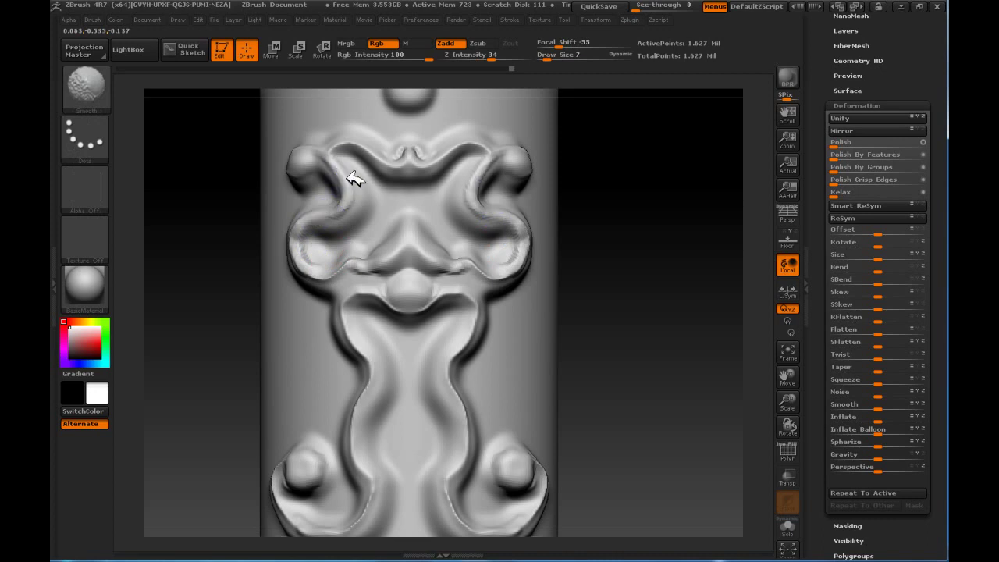
shift+drag(331, 228, 323, 245)
mouse_move(372, 177)
shift+mouse_down()
mouse_move(364, 230)
mouse_move(344, 240)
mouse_move(398, 223)
mouse_move(397, 211)
mouse_move(391, 225)
shift+mouse_up()
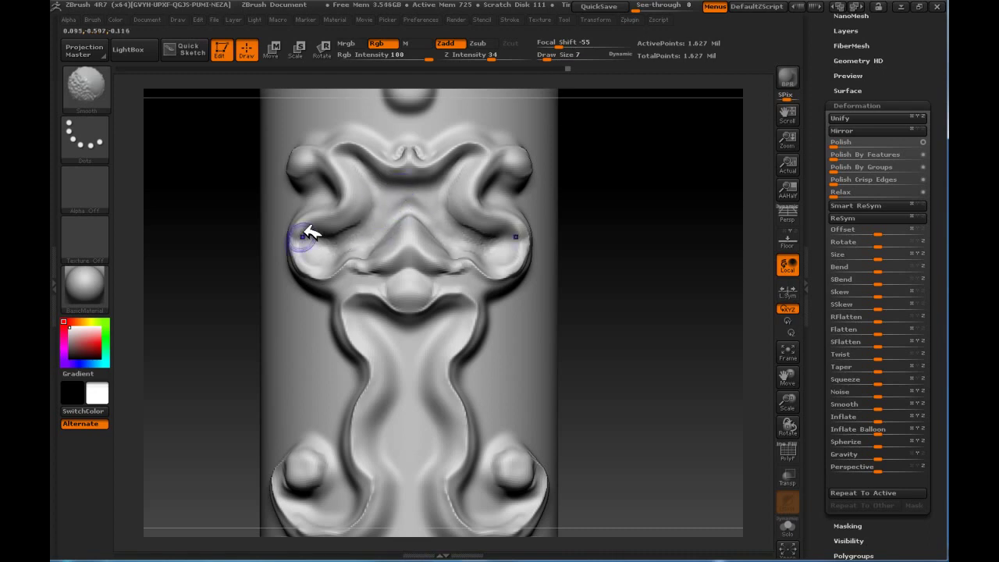
shift+drag(383, 260, 390, 286)
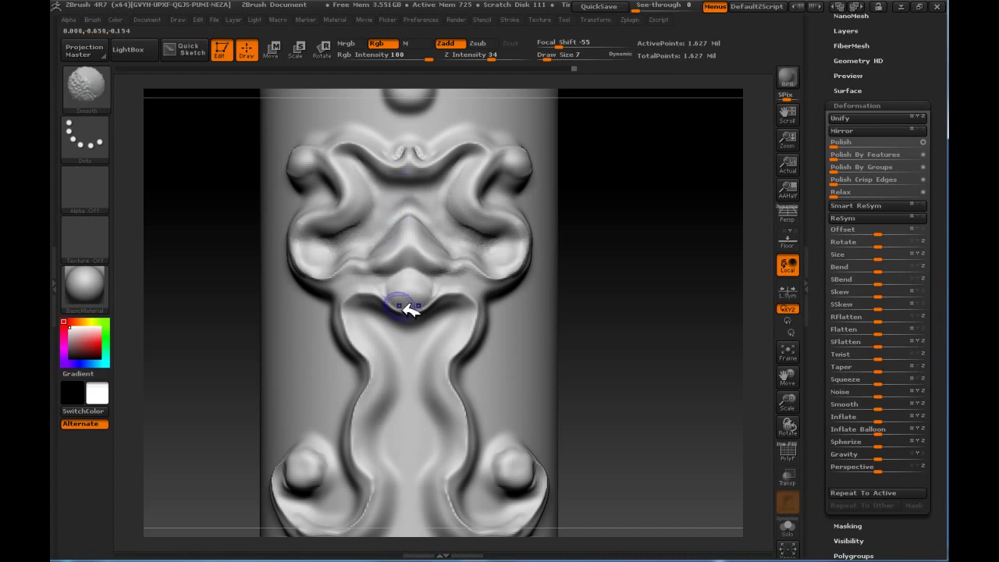
mouse_move(591, 355)
alt+mouse_down()
mouse_move(602, 267)
mouse_move(591, 283)
alt+mouse_up()
mouse_move(462, 237)
mouse_down()
mouse_move(430, 250)
mouse_move(473, 232)
mouse_move(495, 260)
mouse_move(493, 250)
mouse_move(463, 335)
mouse_move(484, 385)
mouse_move(468, 475)
mouse_move(459, 447)
mouse_move(468, 499)
mouse_up()
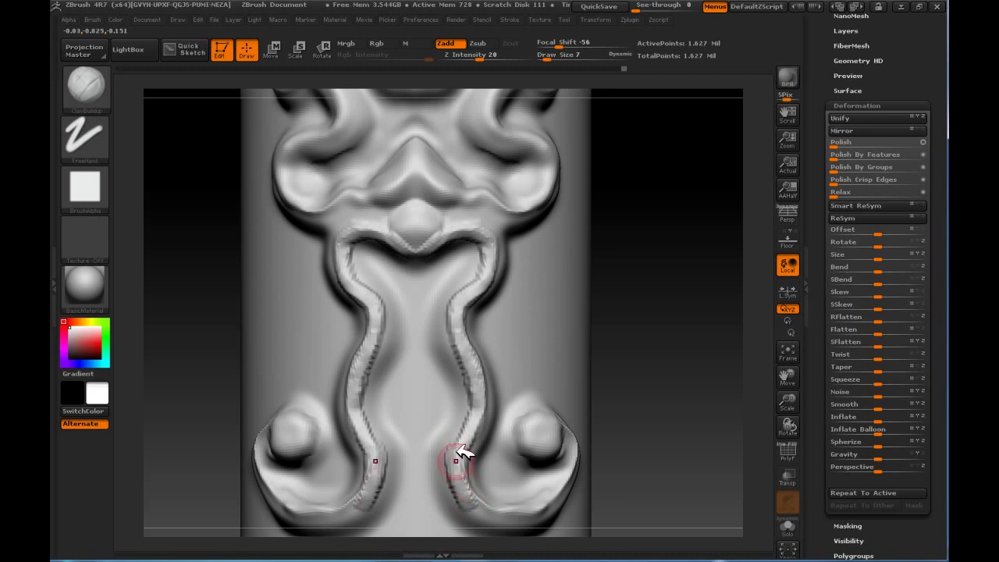
- Smooth the creases along the left and right stems into soft, flowing curves
key(shift)
mouse_move(455, 309)
shift+mouse_down()
mouse_move(495, 239)
mouse_move(429, 267)
shift+mouse_up()
shift+drag(346, 250, 342, 269)
mouse_move(349, 363)
shift+mouse_down()
mouse_move(377, 349)
mouse_move(356, 375)
mouse_move(364, 419)
shift+mouse_up()
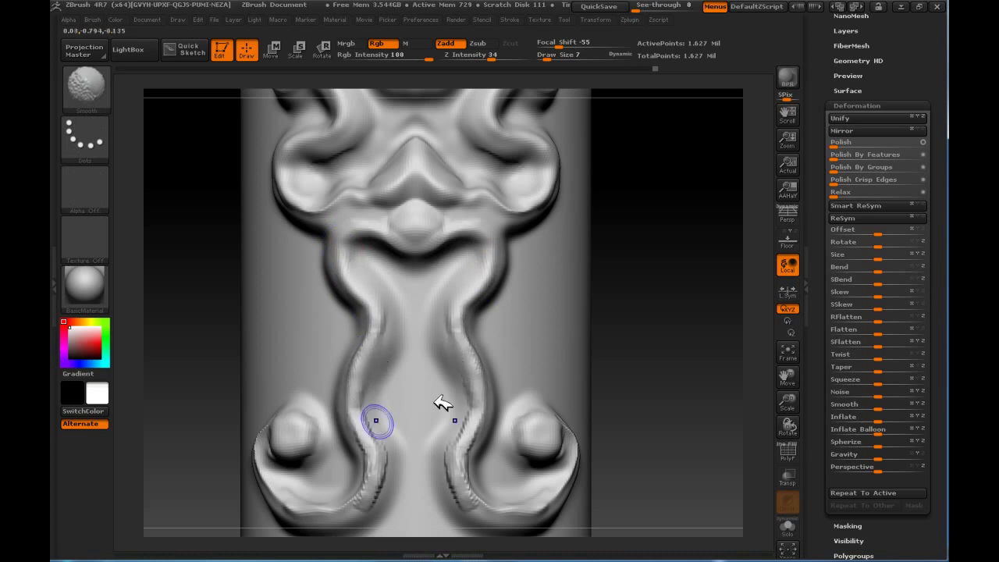
mouse_move(613, 268)
alt+mouse_down()
mouse_move(506, 335)
mouse_move(468, 330)
mouse_move(477, 397)
mouse_move(495, 411)
alt+mouse_up()
mouse_move(660, 335)
mouse_down()
mouse_move(551, 323)
mouse_move(557, 307)
mouse_move(584, 325)
mouse_move(555, 341)
mouse_move(591, 346)
mouse_move(606, 330)
mouse_move(615, 356)
mouse_move(564, 397)
mouse_move(508, 401)
mouse_move(544, 403)
mouse_move(606, 363)
mouse_move(570, 395)
mouse_move(591, 376)
mouse_up()
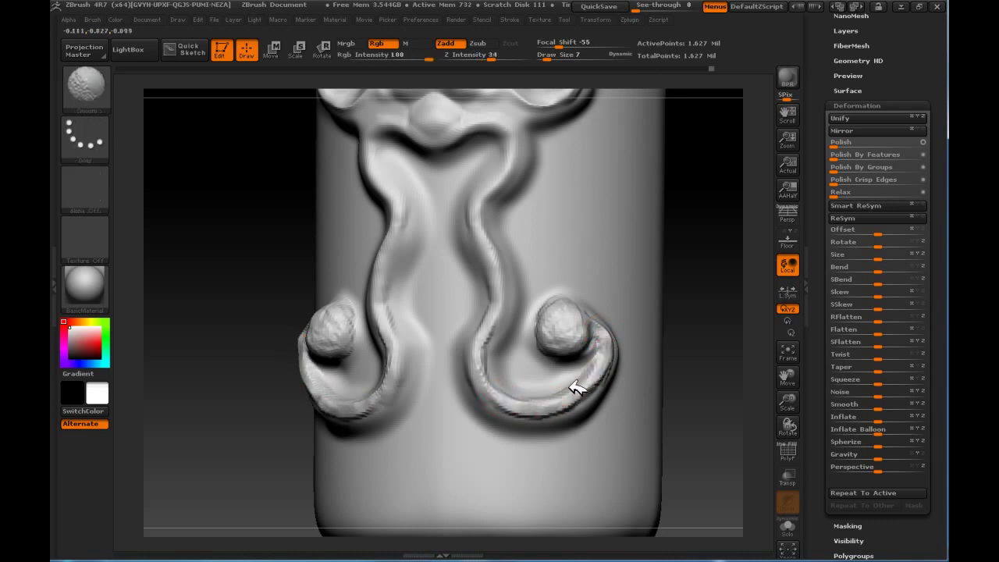
- From a side view, build up the lower curl's inner rim with ClayBuildup and smooth it until it matches
shift+drag(500, 313, 484, 328)
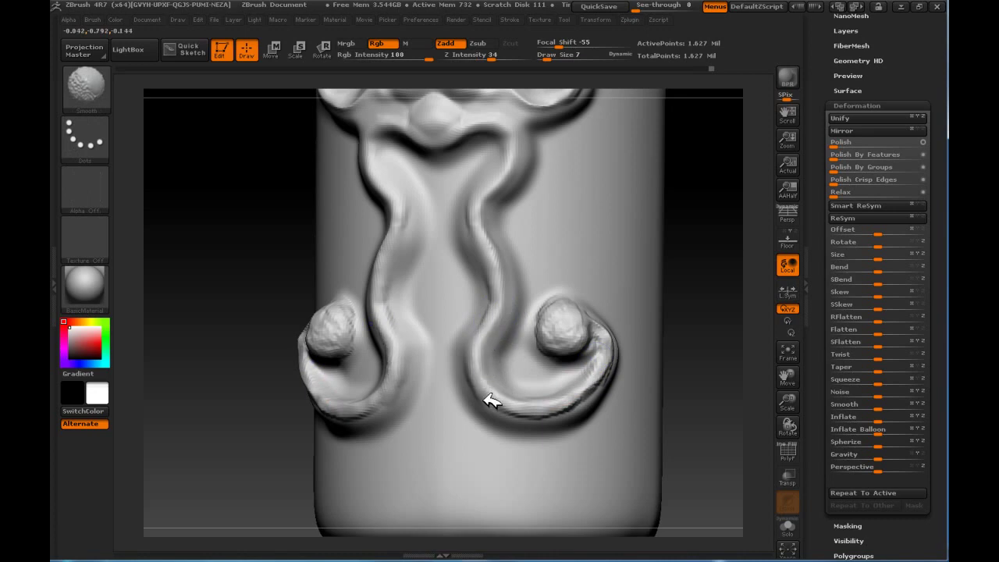
drag(727, 357, 629, 375)
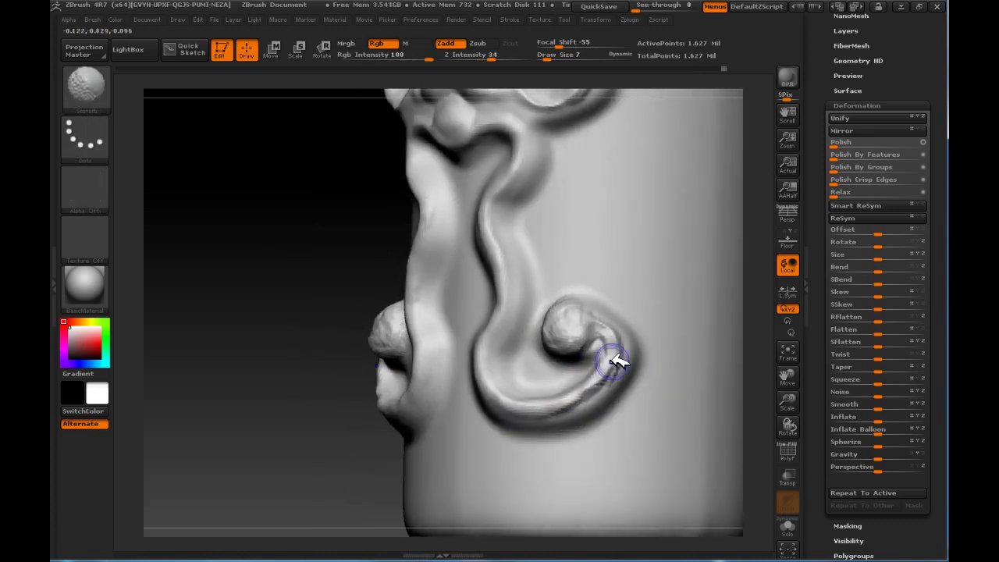
mouse_move(598, 330)
mouse_down()
mouse_move(586, 334)
mouse_move(602, 372)
mouse_move(570, 406)
mouse_up()
shift+drag(614, 369, 613, 379)
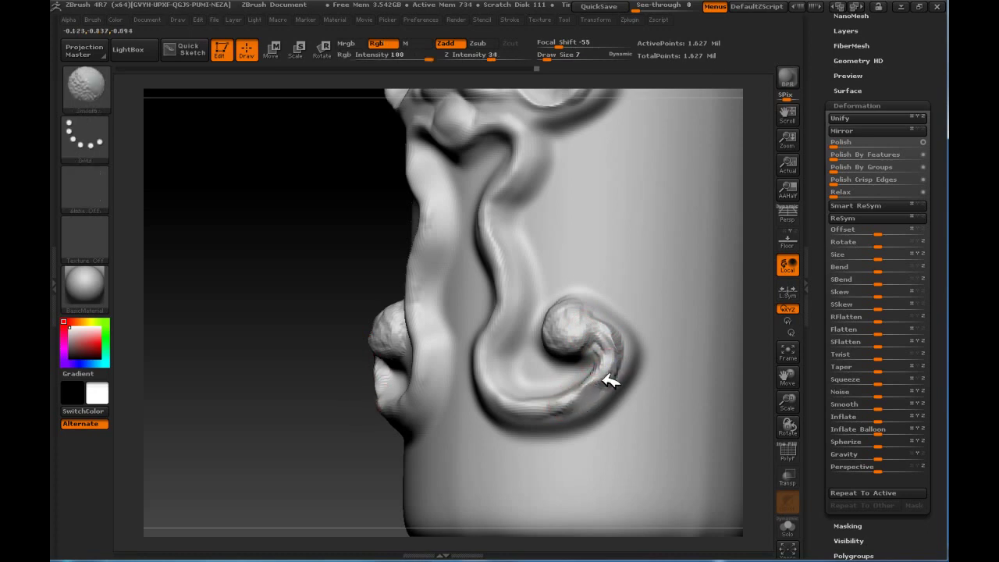
mouse_move(610, 341)
shift+mouse_down()
mouse_move(611, 361)
mouse_move(564, 396)
shift+mouse_up()
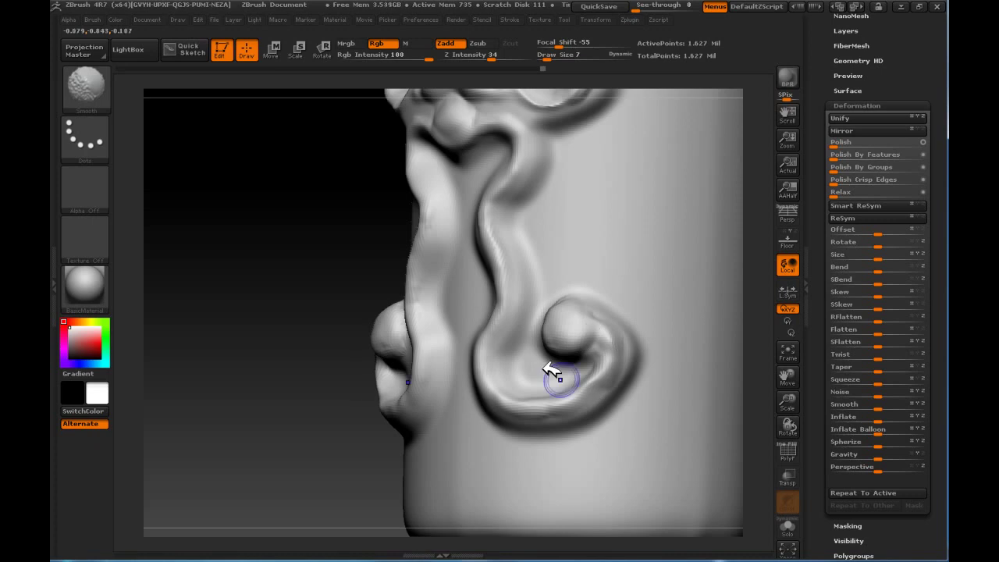
shift+drag(580, 383, 390, 241)
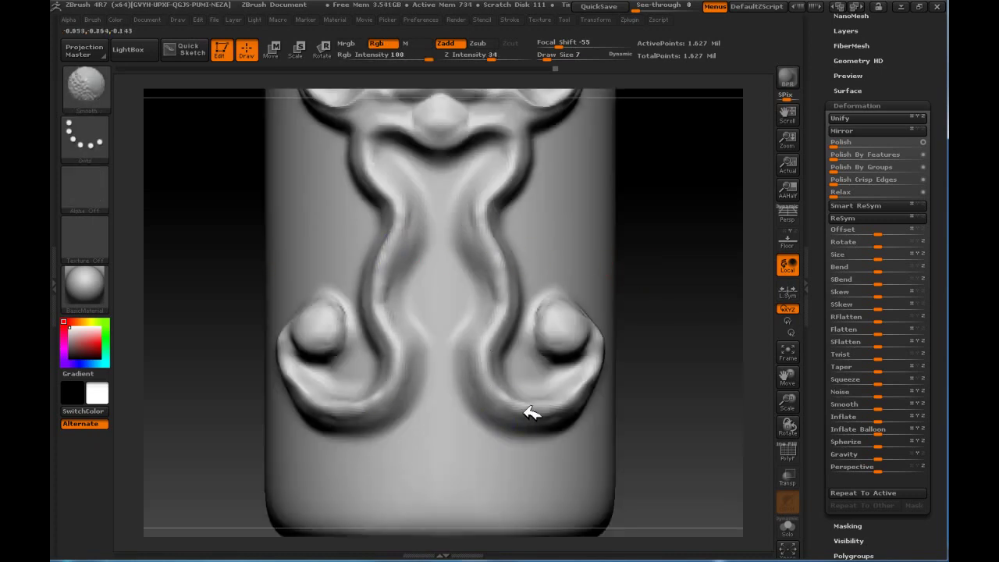
- Smooth the right lower curl's lower and outer rims
shift+drag(500, 424, 546, 408)
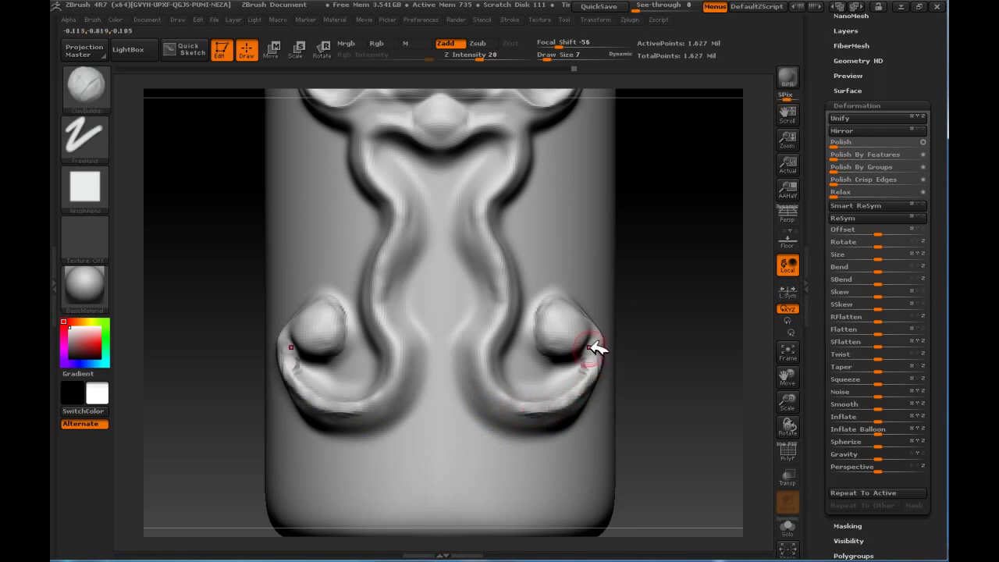
shift+drag(595, 346, 608, 341)
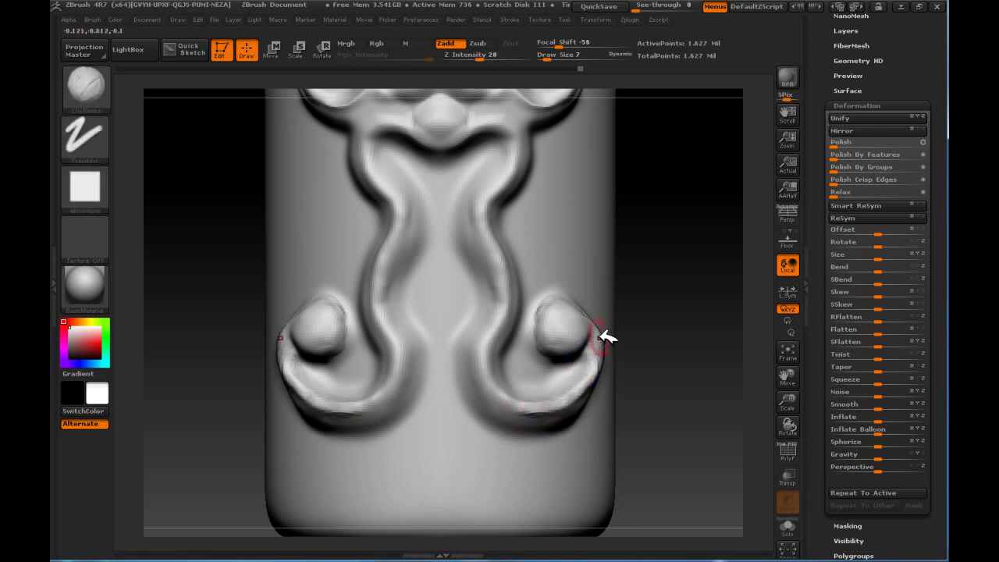
shift+drag(590, 319, 607, 339)
- Zoom out and Shift-smooth the top ridge of the scroll ornament
mouse_move(707, 265)
alt+mouse_down()
mouse_move(669, 351)
mouse_move(647, 294)
mouse_move(646, 277)
mouse_move(653, 281)
mouse_move(570, 273)
alt+mouse_up()
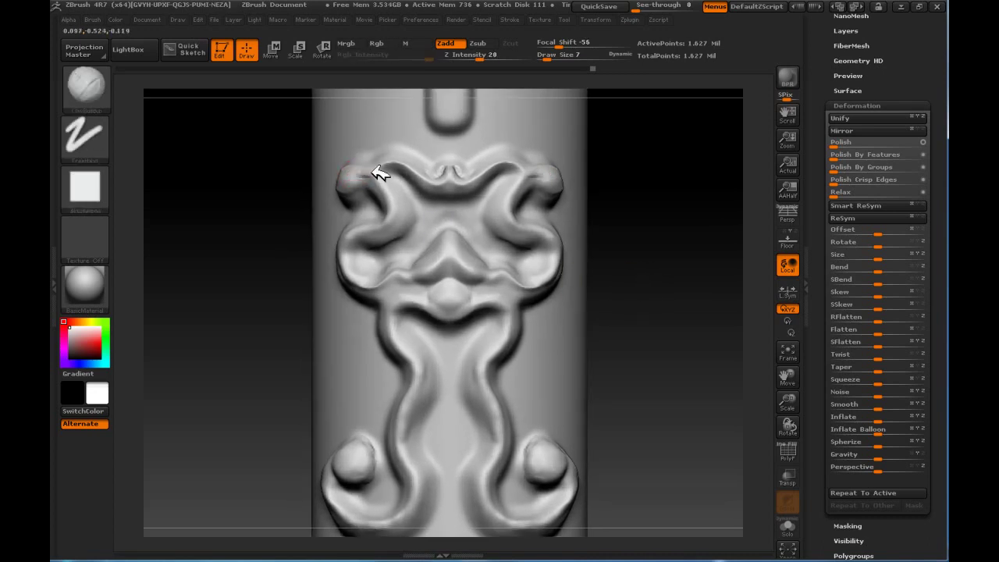
key(shift)
mouse_move(373, 178)
shift+mouse_down()
mouse_move(437, 172)
mouse_move(390, 185)
mouse_move(416, 192)
mouse_move(417, 216)
mouse_move(379, 252)
mouse_move(393, 265)
mouse_move(368, 274)
mouse_move(368, 254)
mouse_move(353, 249)
shift+mouse_up()
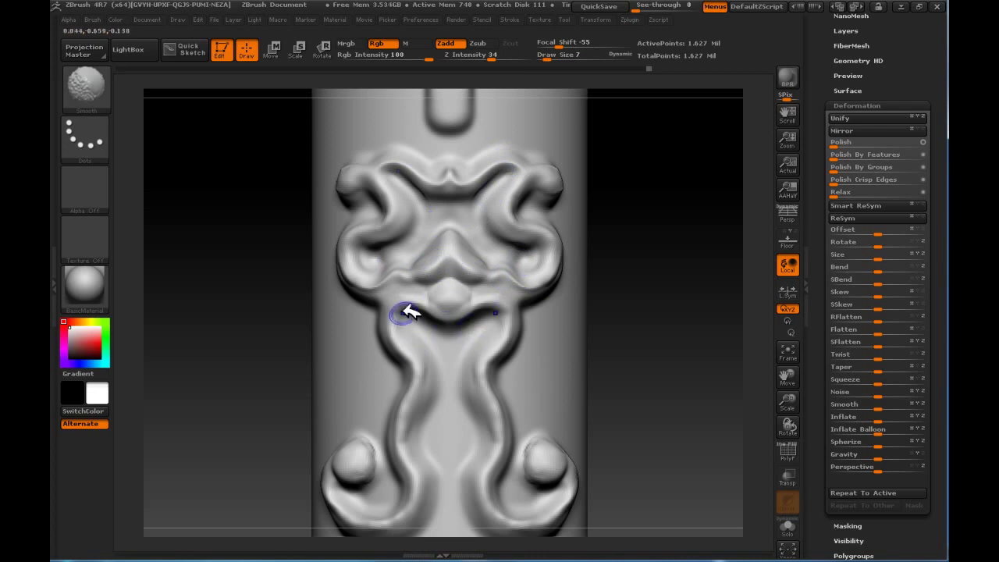
key(shift)
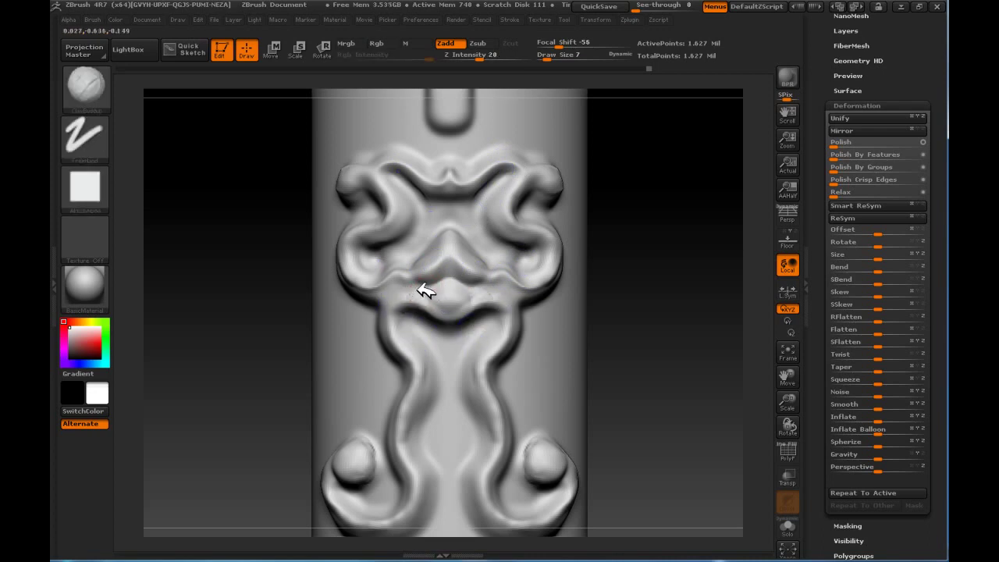
key(shift)
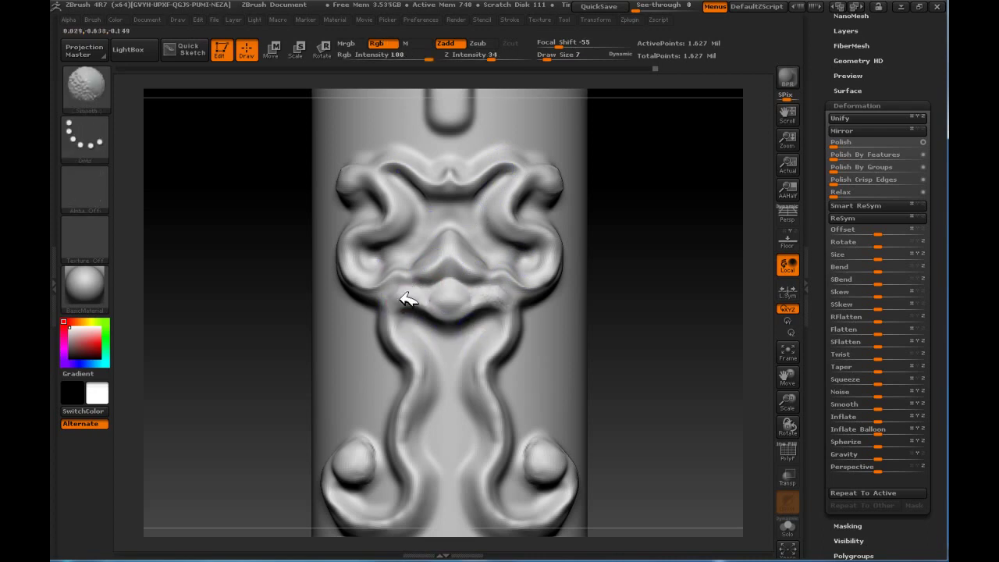
key(shift)
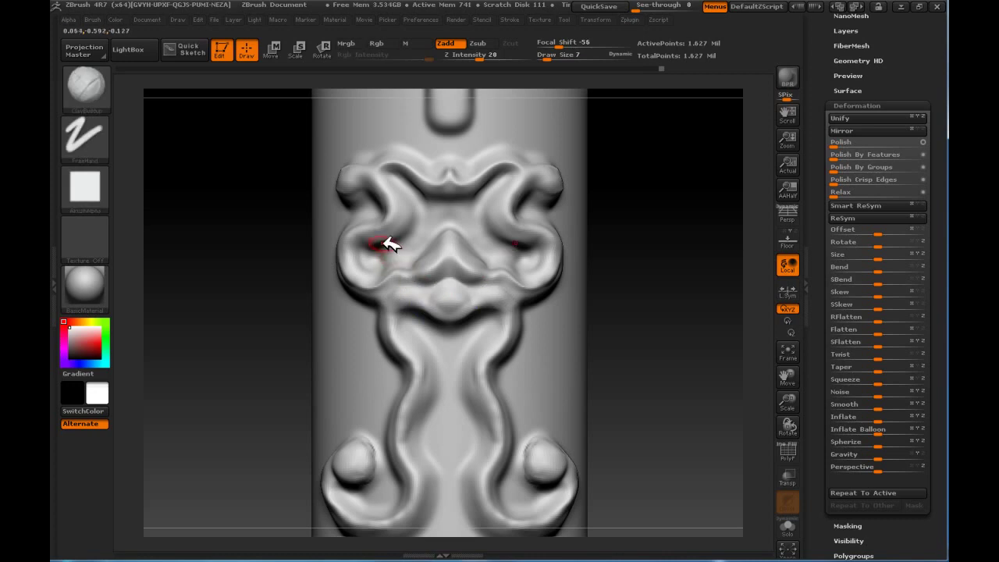
- Switch to the Dam_Standard brush with intensity 13
key(b)
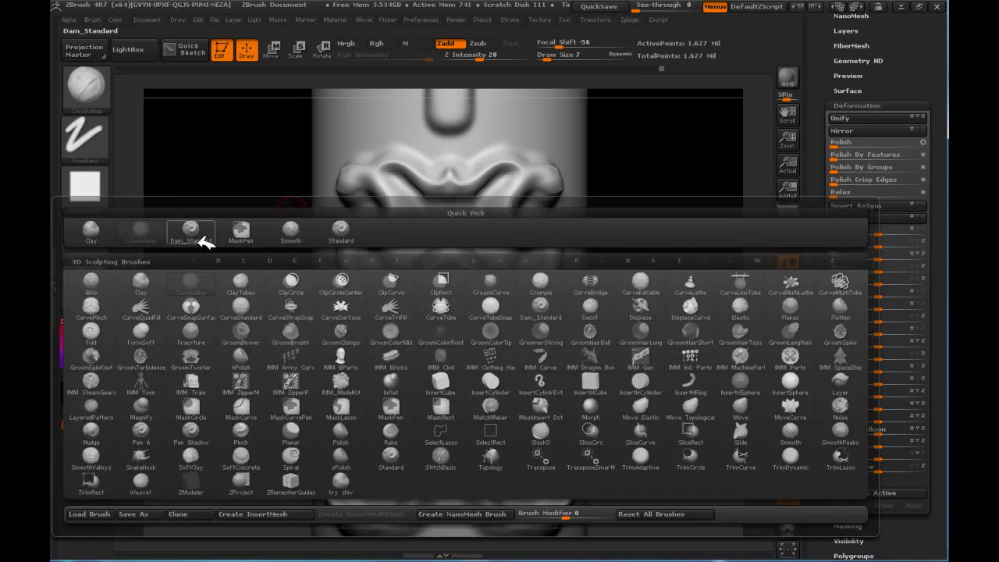
click(204, 233)
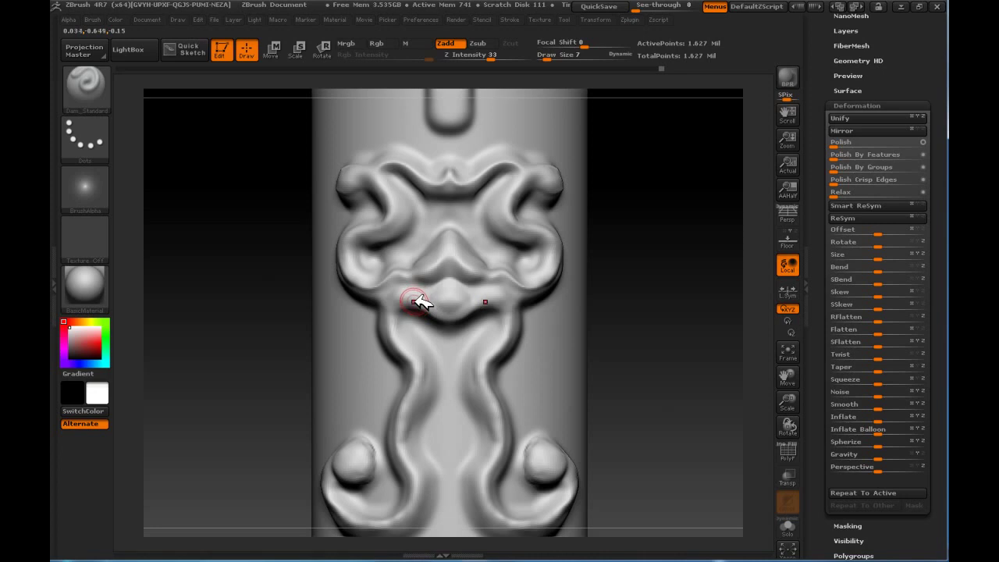
drag(491, 55, 457, 55)
- Carve a small bump below the ornament centre and a mirrored groove into the lower curl ends
mouse_move(466, 291)
mouse_down()
mouse_move(457, 317)
mouse_move(513, 309)
mouse_up()
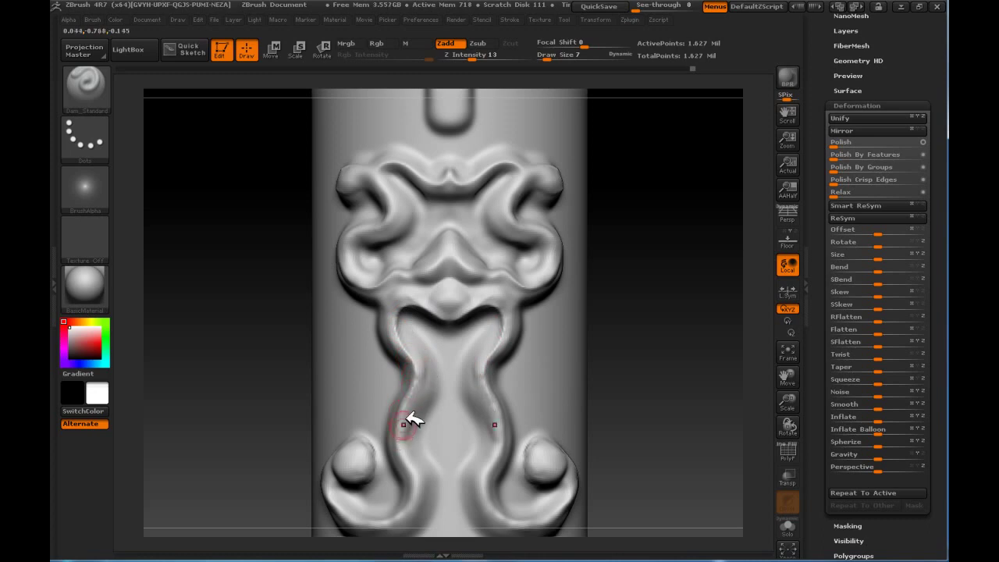
alt+drag(633, 369, 608, 302)
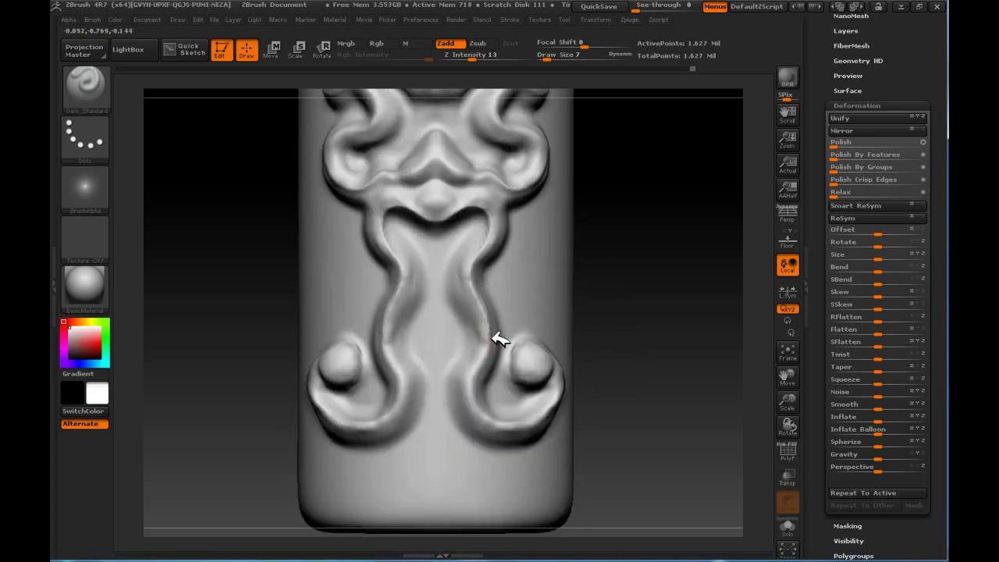
mouse_move(488, 358)
mouse_down()
mouse_move(480, 391)
mouse_move(508, 425)
mouse_up()
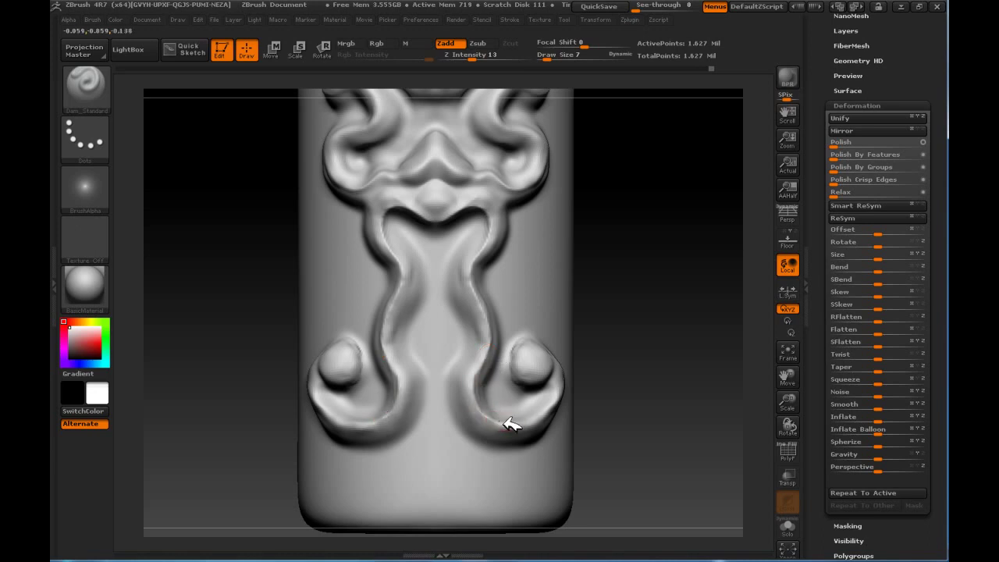
- Smooth the new grooves and the notch under the central nose, then carve a small central knob
key(shift)
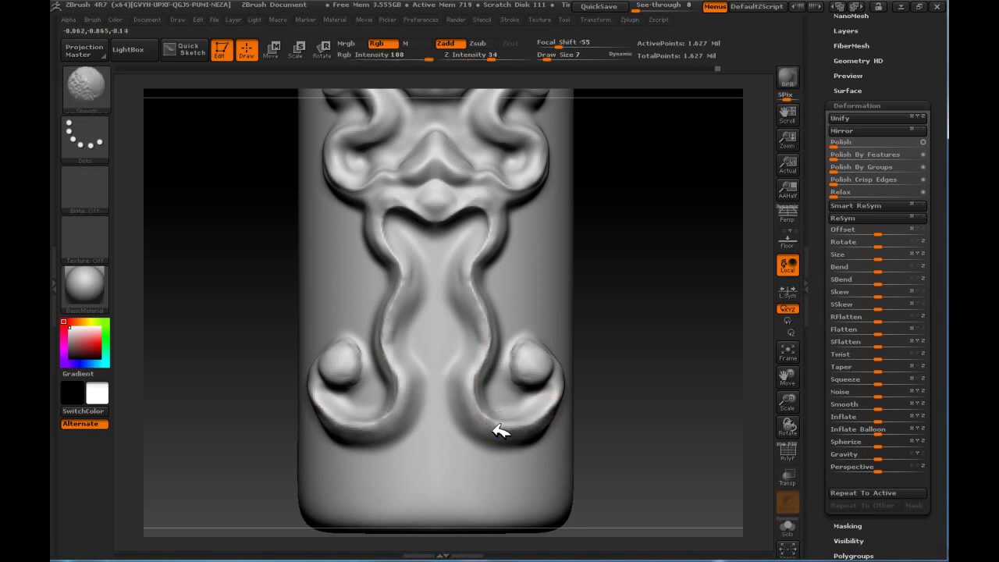
shift+drag(479, 382, 493, 368)
shift+drag(461, 289, 483, 293)
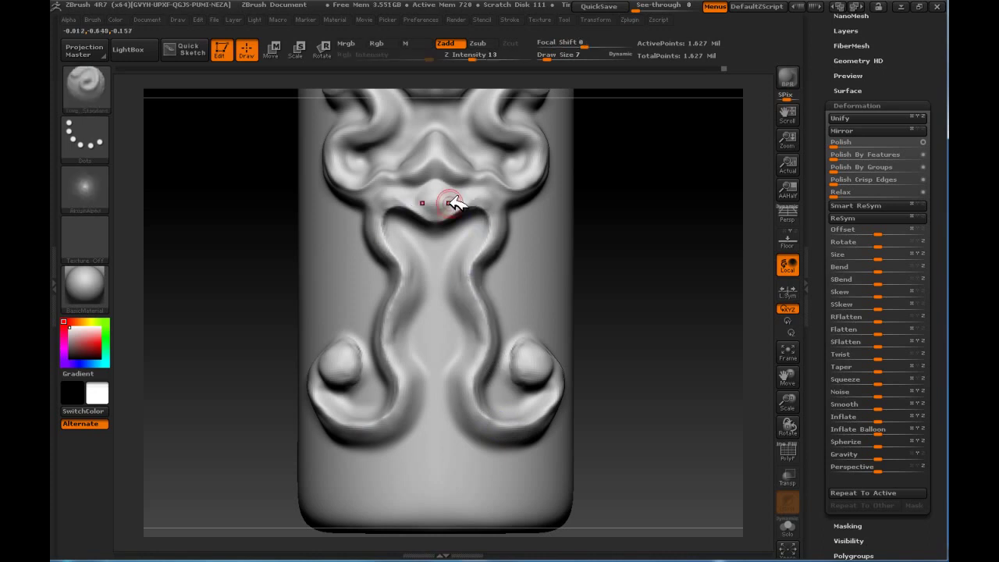
mouse_move(439, 185)
shift+mouse_down()
mouse_move(424, 196)
mouse_move(461, 202)
shift+mouse_up()
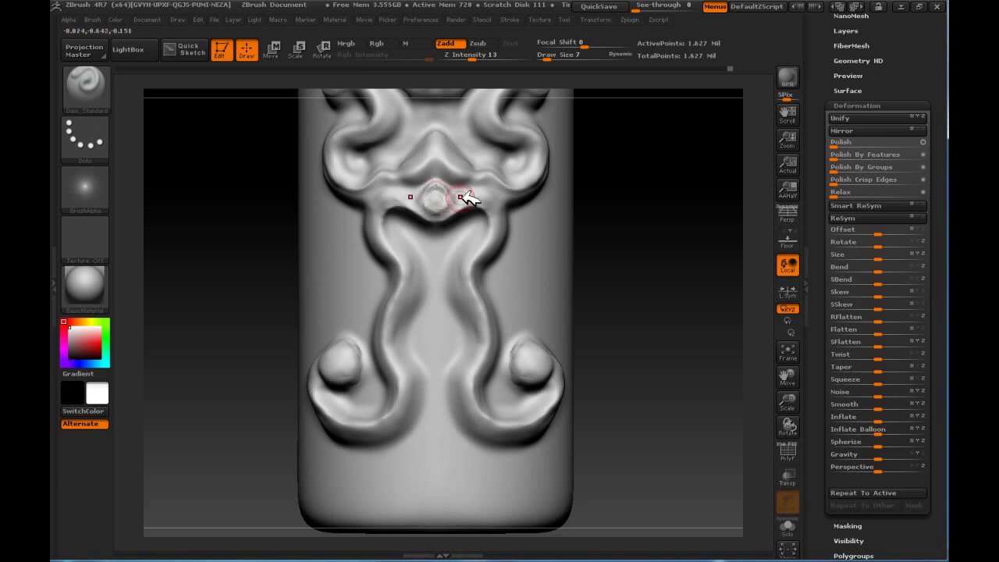
drag(523, 358, 537, 355)
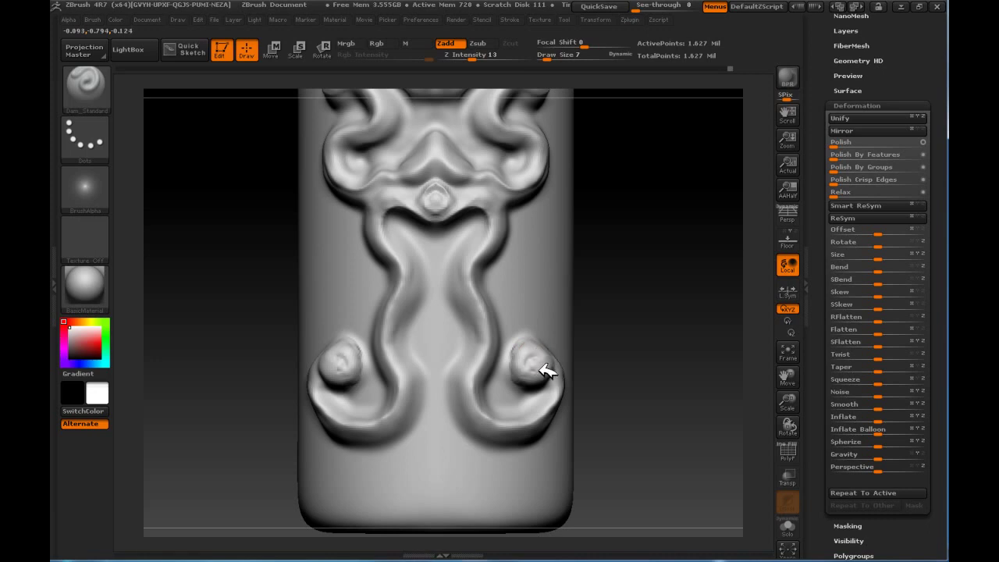
- Carve deeper into the right curl knob, mirrored on the left, from a side view
drag(591, 334, 617, 327)
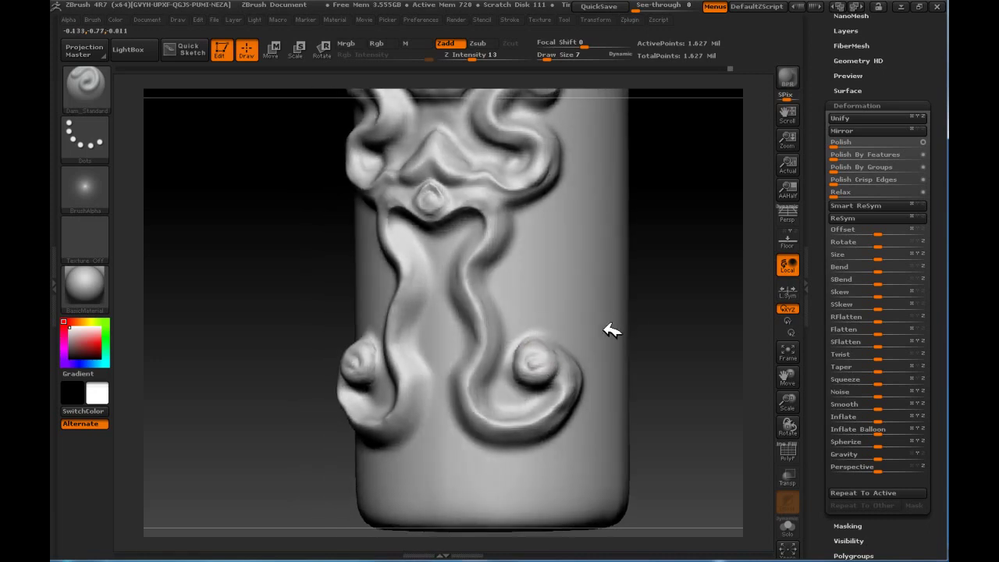
drag(555, 364, 559, 370)
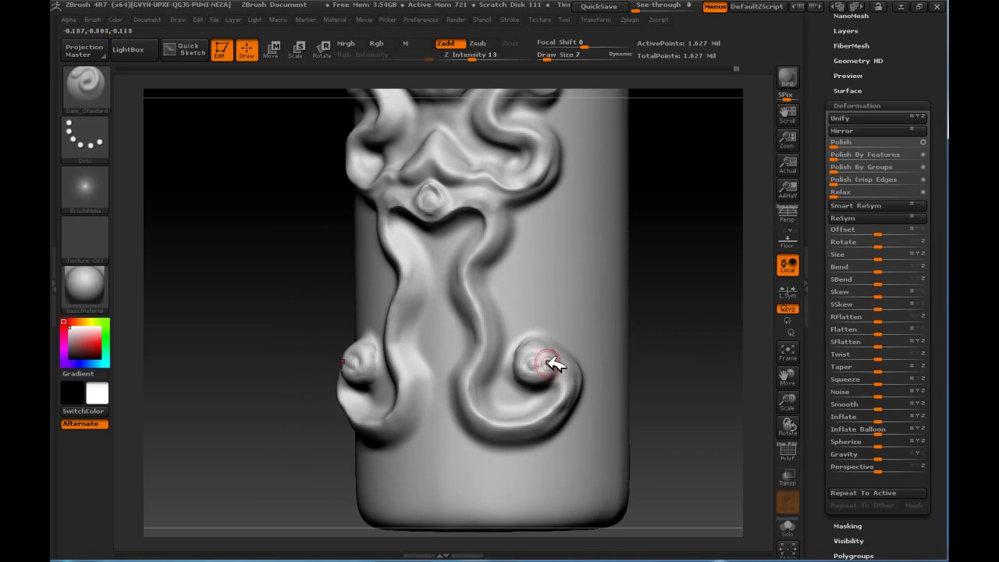
key(b)
key(h)
key(p)
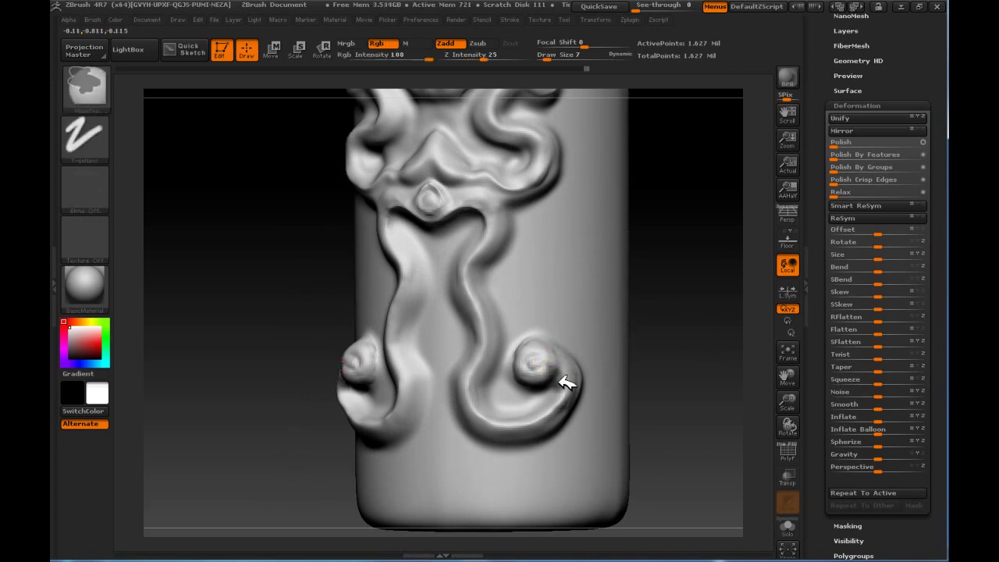
key(ctrl)
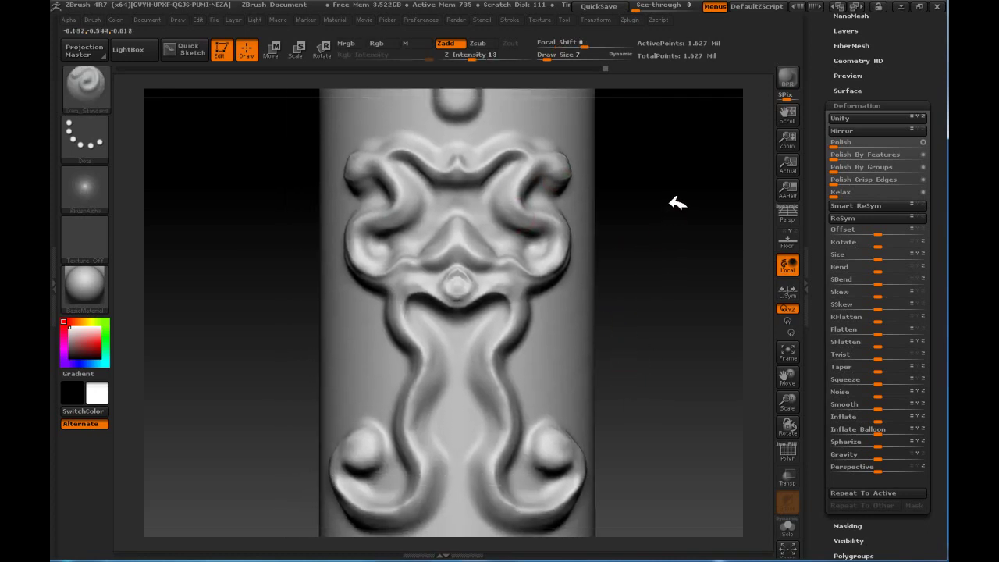
- Carve a faint symmetric crease along the upper central arch from the front
drag(677, 203, 627, 216)
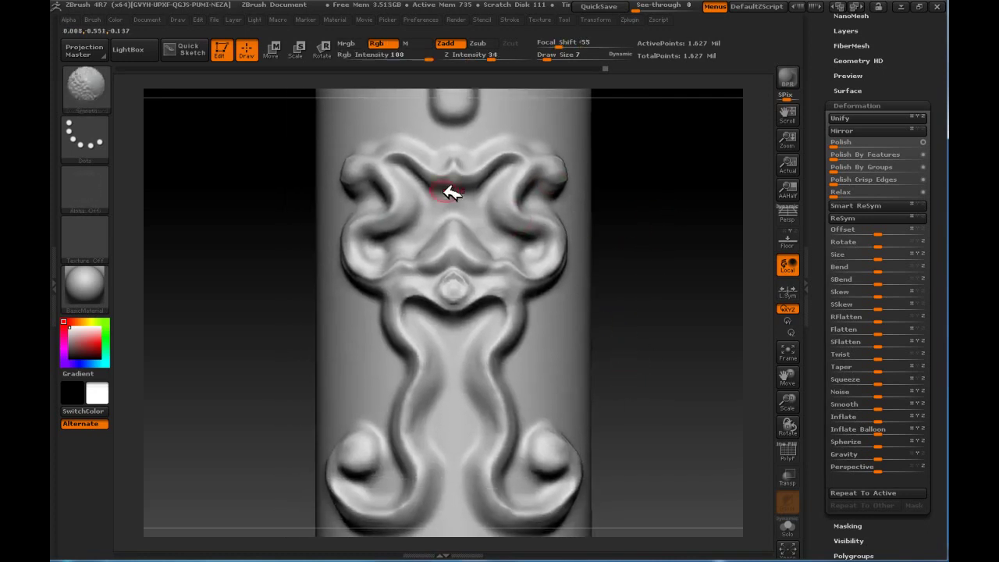
mouse_move(434, 219)
mouse_down()
mouse_move(447, 203)
mouse_move(404, 225)
mouse_up()
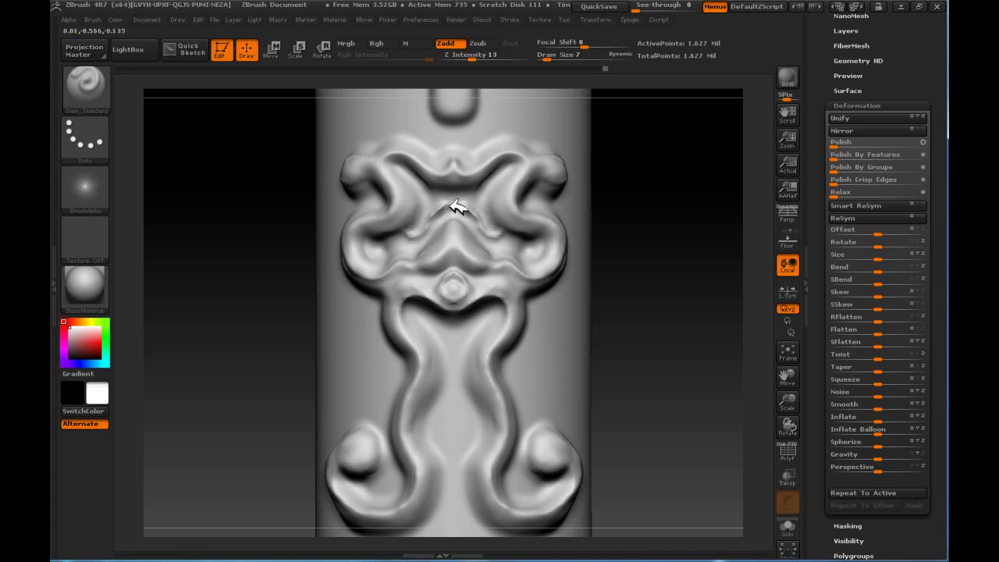
key(shift)
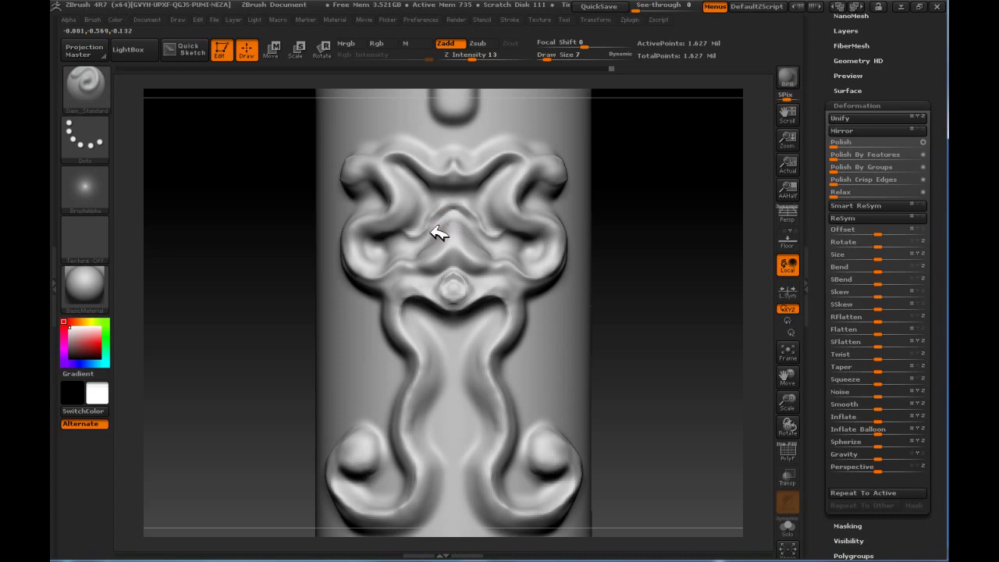
- Select ClayBuildup and build a clay ridge along the central upper arch
key(b)
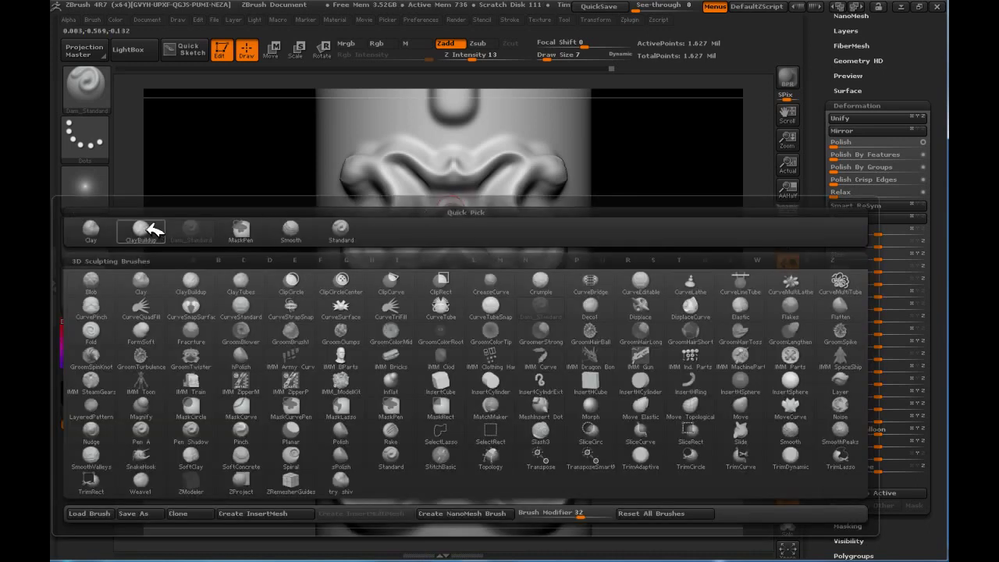
click(148, 226)
drag(442, 215, 409, 229)
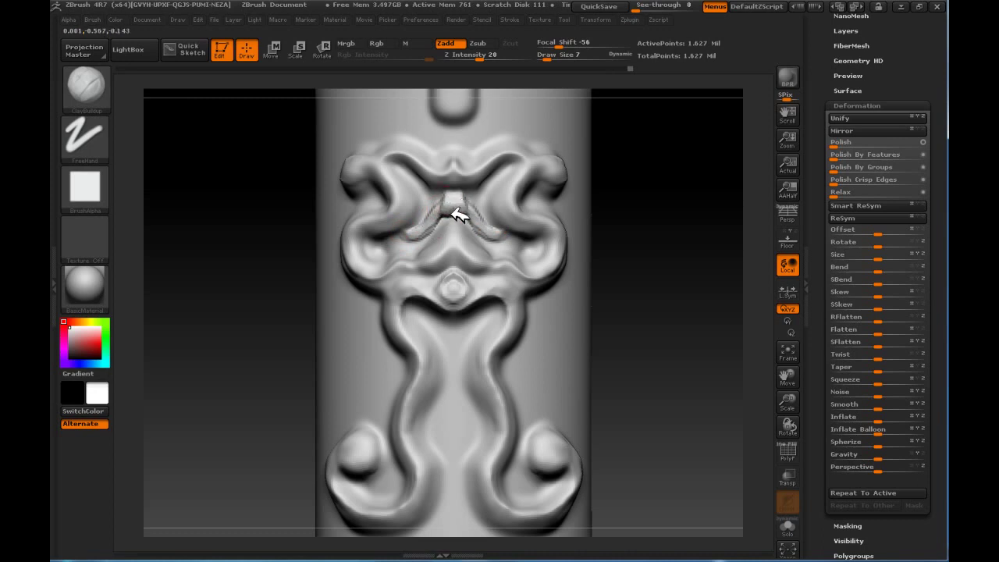
mouse_move(443, 205)
mouse_down()
mouse_move(411, 231)
mouse_move(447, 209)
mouse_move(414, 225)
mouse_move(455, 235)
mouse_move(414, 218)
mouse_move(398, 183)
mouse_move(355, 172)
mouse_up()
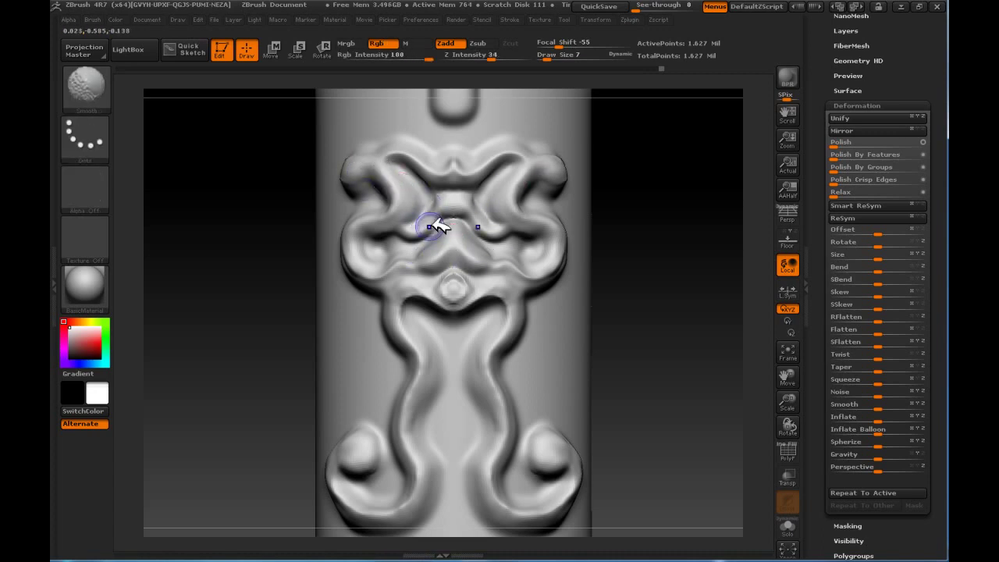
- Add a small clay drop below the central bead and smooth it
drag(458, 367, 453, 364)
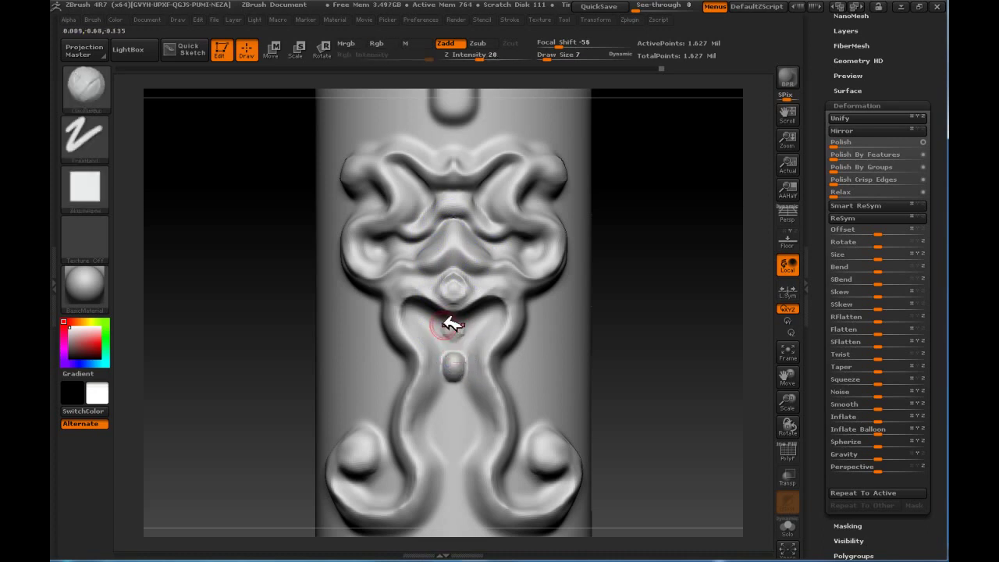
drag(455, 342, 465, 328)
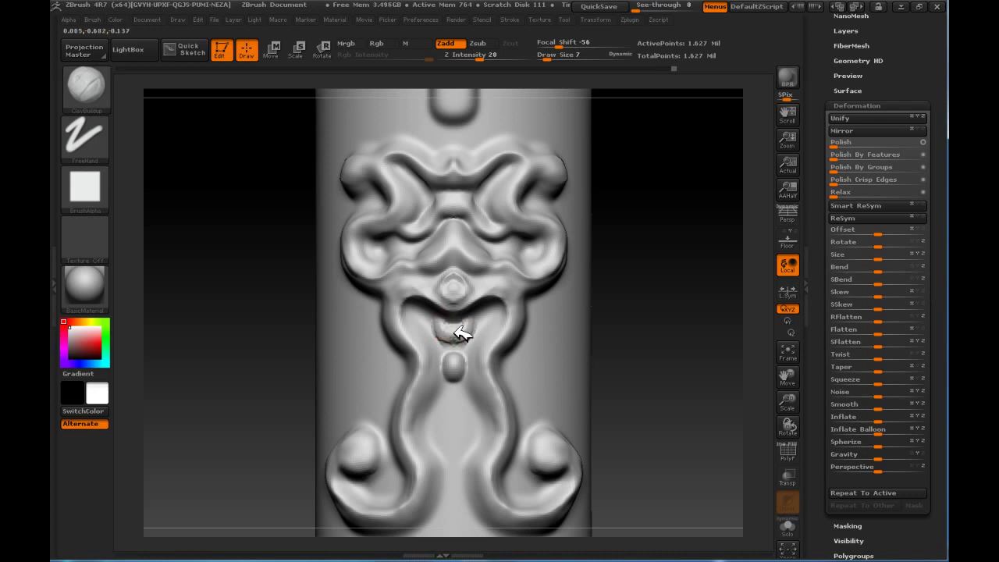
drag(437, 320, 433, 316)
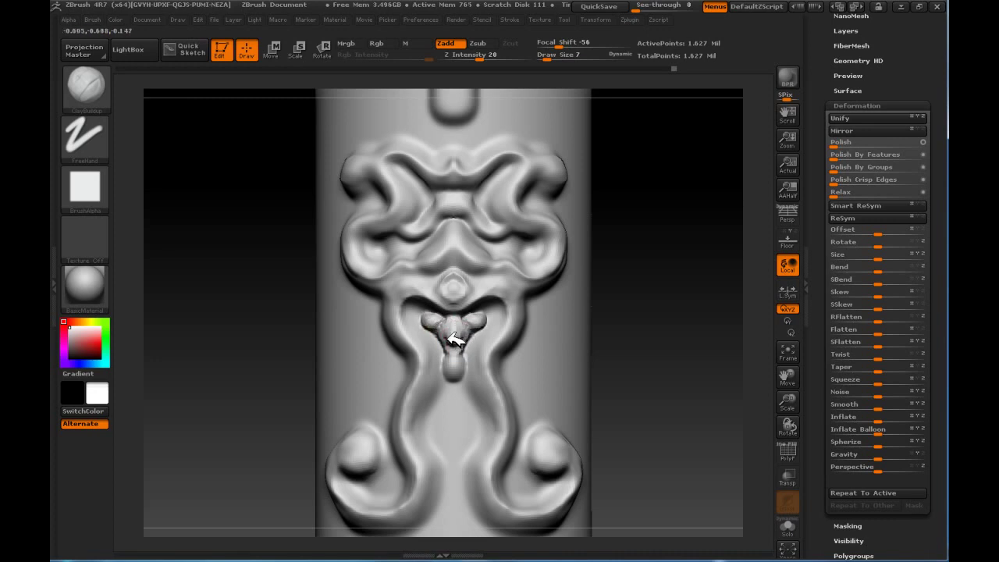
key(shift)
mouse_move(460, 330)
shift+mouse_down()
mouse_move(469, 346)
mouse_move(453, 346)
shift+mouse_up()
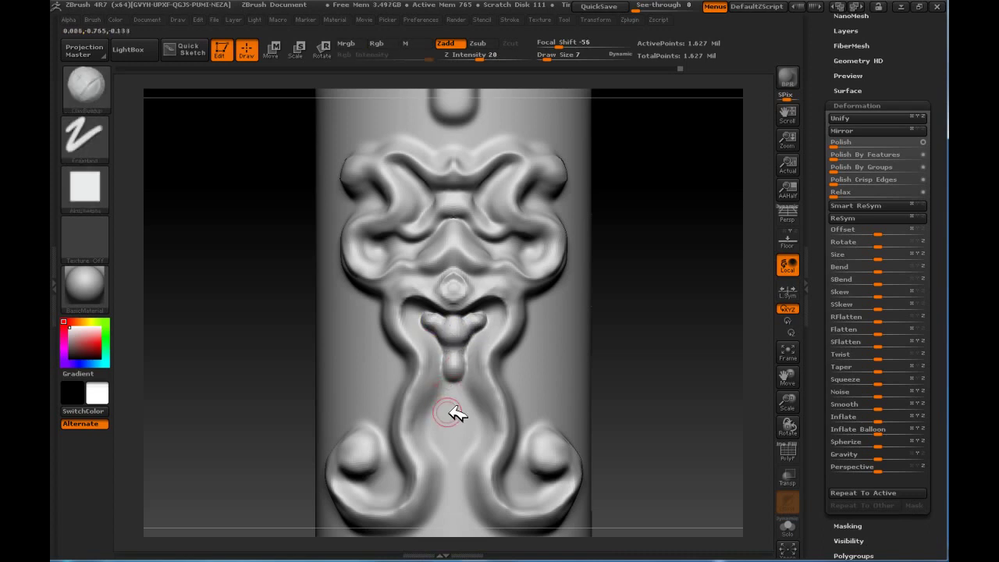
- Build and smooth a raised, outlined bulb shape between the lower scrolls
mouse_move(454, 398)
mouse_down()
mouse_move(437, 423)
mouse_move(448, 458)
mouse_move(457, 408)
mouse_move(460, 453)
mouse_move(457, 412)
mouse_move(450, 462)
mouse_up()
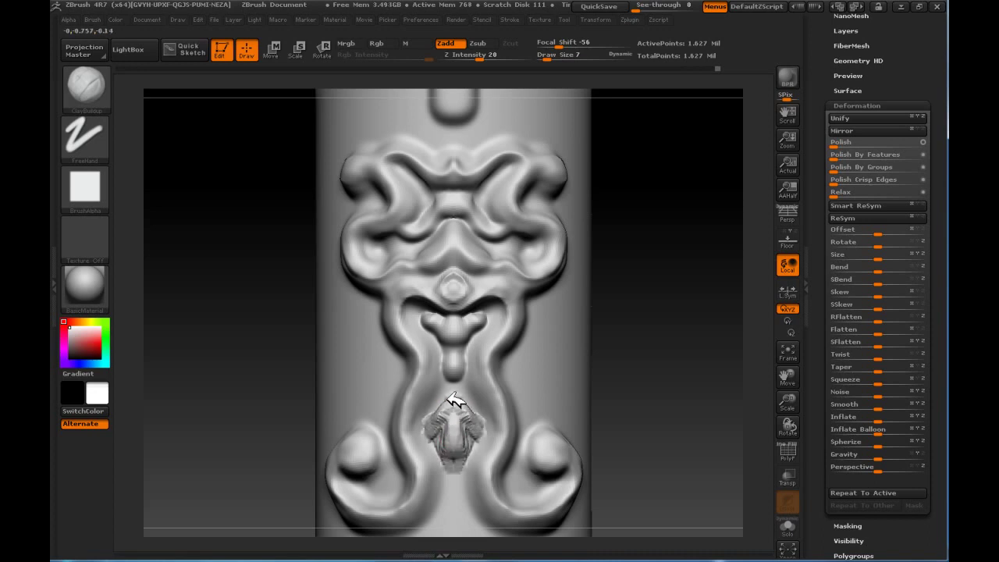
key(shift)
shift+drag(513, 397, 458, 430)
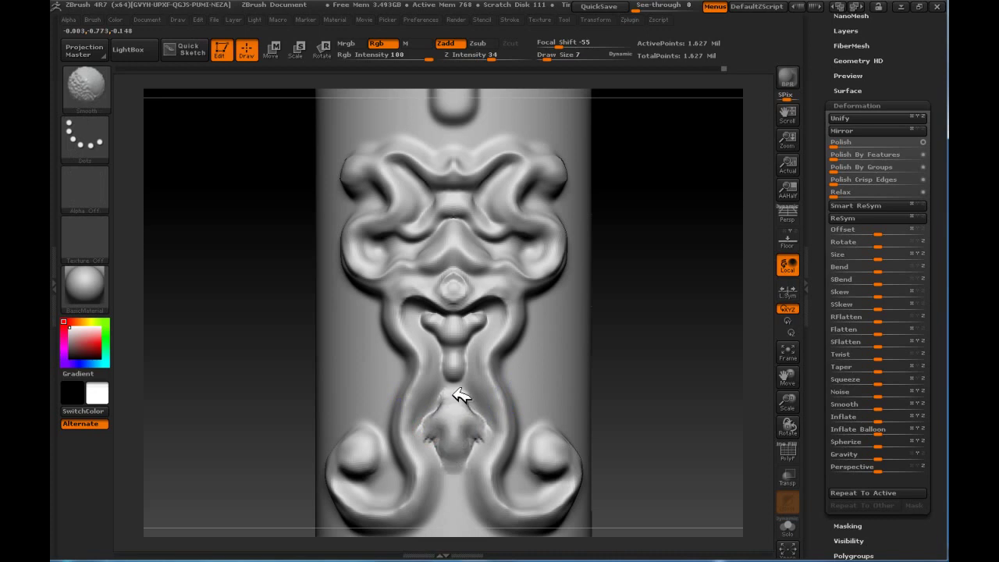
mouse_move(446, 401)
mouse_down()
mouse_move(450, 383)
mouse_move(455, 492)
mouse_up()
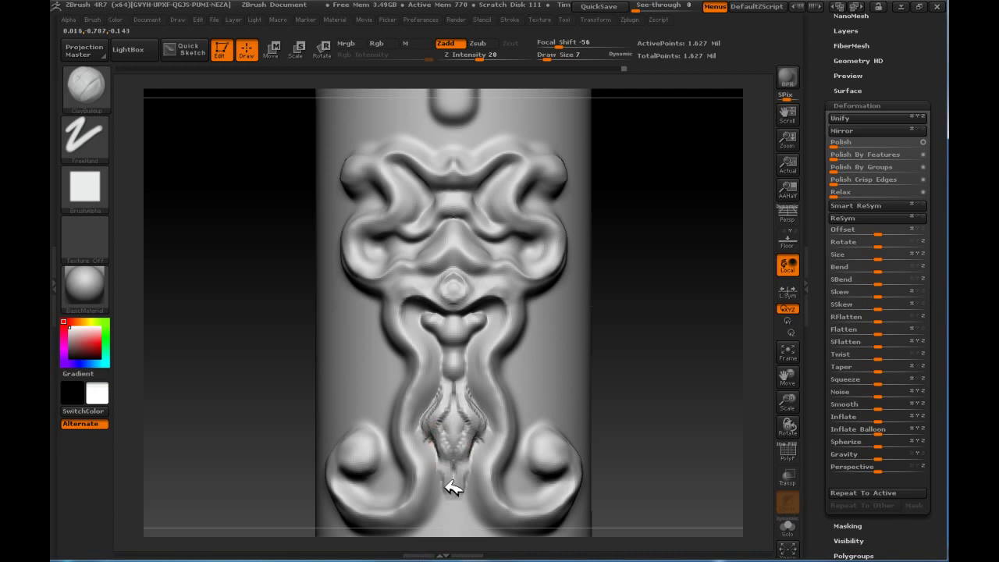
key(b)
key(s)
key(t)
mouse_move(462, 477)
shift+mouse_down()
mouse_move(469, 383)
mouse_move(460, 417)
mouse_move(466, 485)
shift+mouse_up()
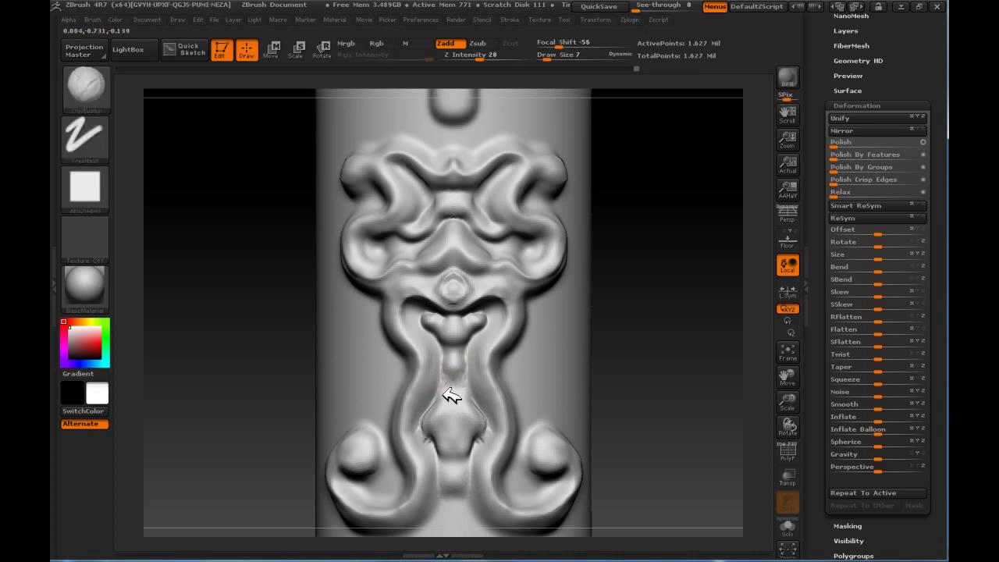
mouse_move(461, 377)
mouse_down()
mouse_move(435, 435)
mouse_move(448, 446)
mouse_move(446, 409)
mouse_move(439, 439)
mouse_move(457, 468)
mouse_move(468, 363)
mouse_move(446, 419)
mouse_up()
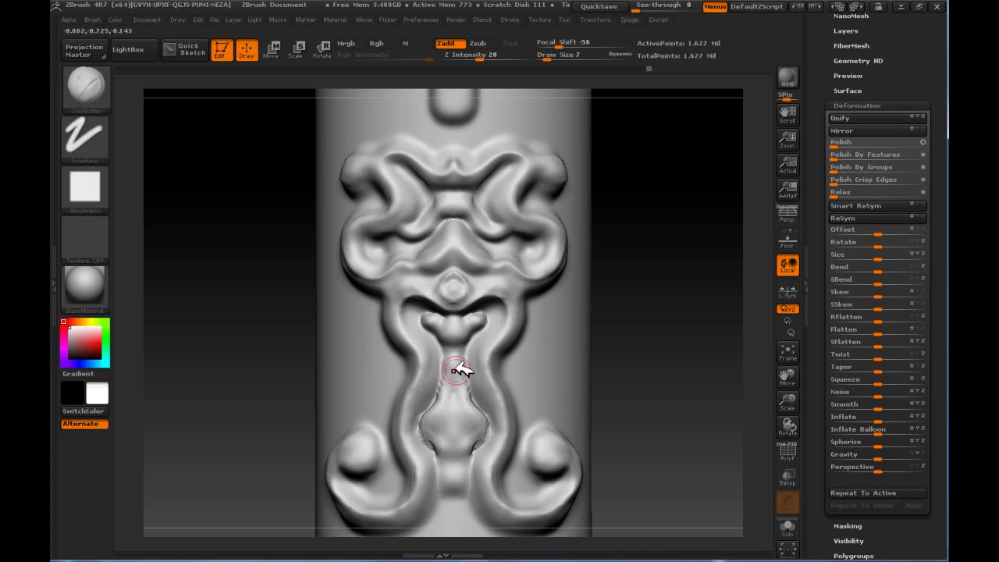
- Select Dam_Standard and carve creases down the lower pendant's edge and middle
key(b)
key(d)
key(s)
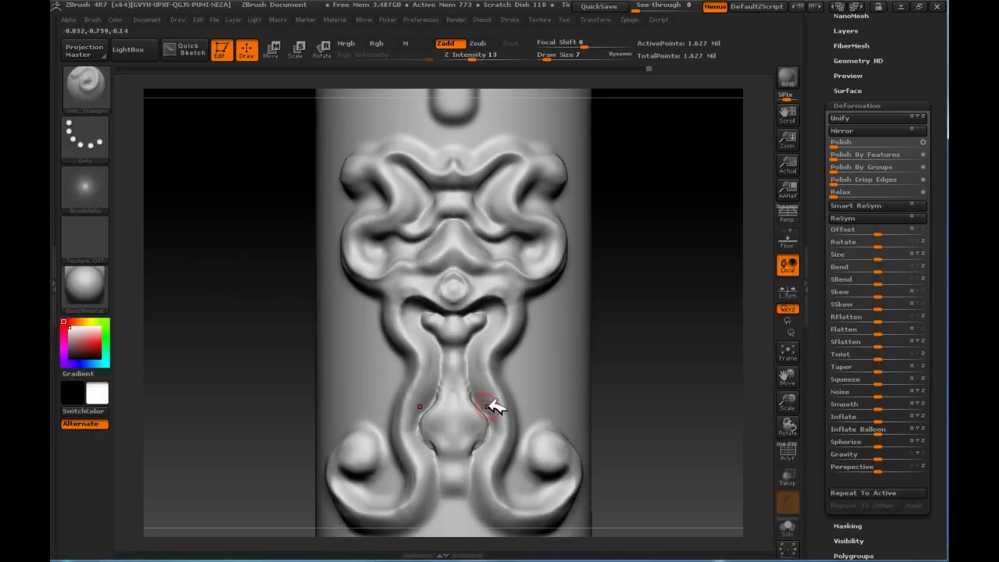
mouse_move(460, 361)
mouse_down()
mouse_move(442, 441)
mouse_move(452, 460)
mouse_up()
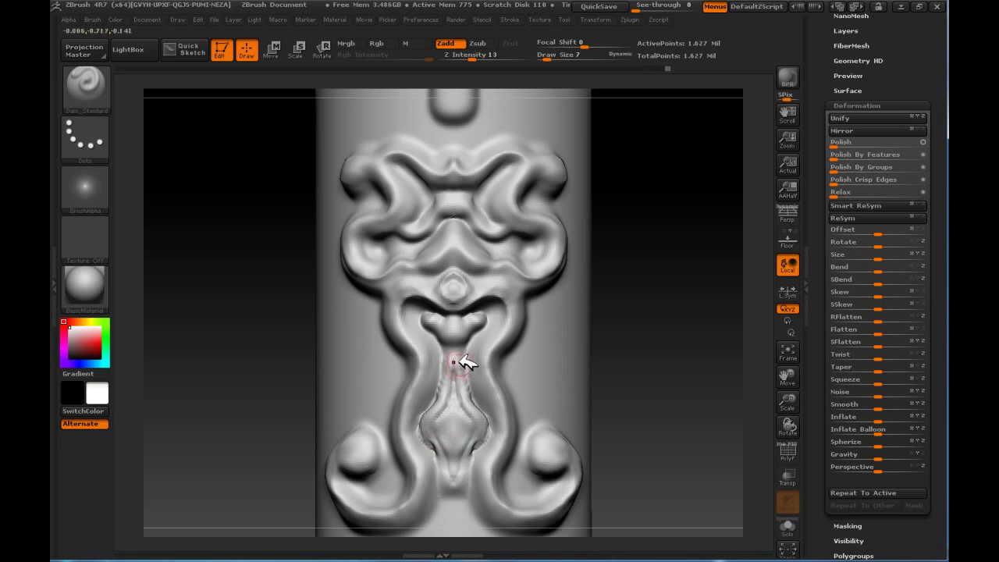
mouse_move(443, 356)
mouse_down()
mouse_move(445, 395)
mouse_move(436, 403)
mouse_up()
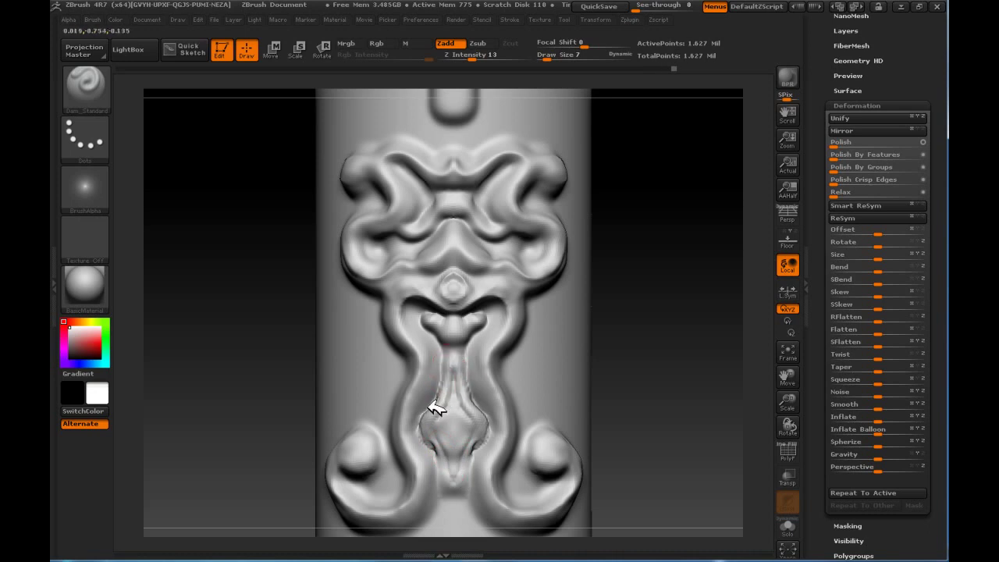
- Reshape and smooth the lower pendant surface below the diamond shape
drag(441, 456, 445, 486)
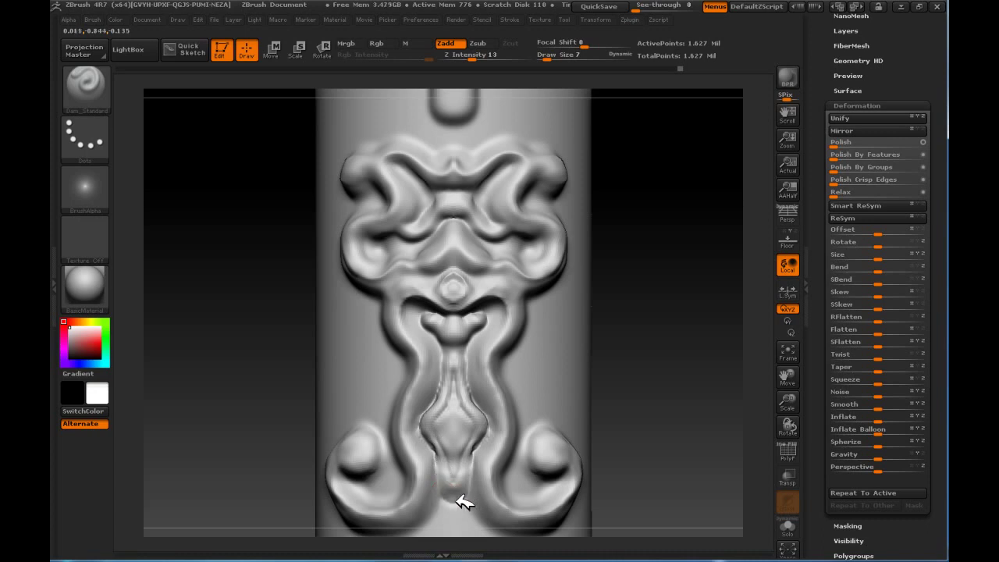
mouse_move(457, 408)
shift+mouse_down()
mouse_move(430, 424)
mouse_move(442, 465)
shift+mouse_up()
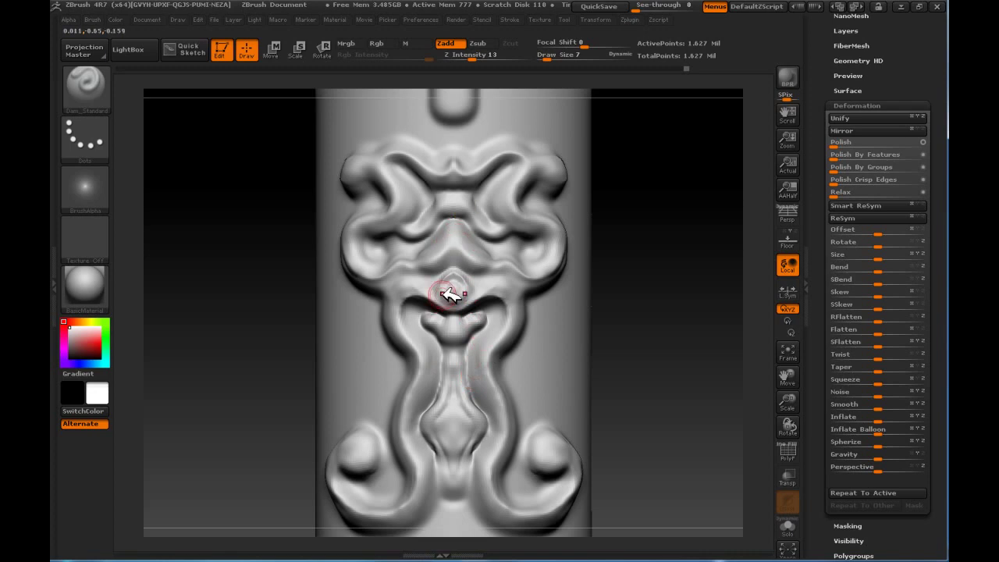
key(alt+Tab)
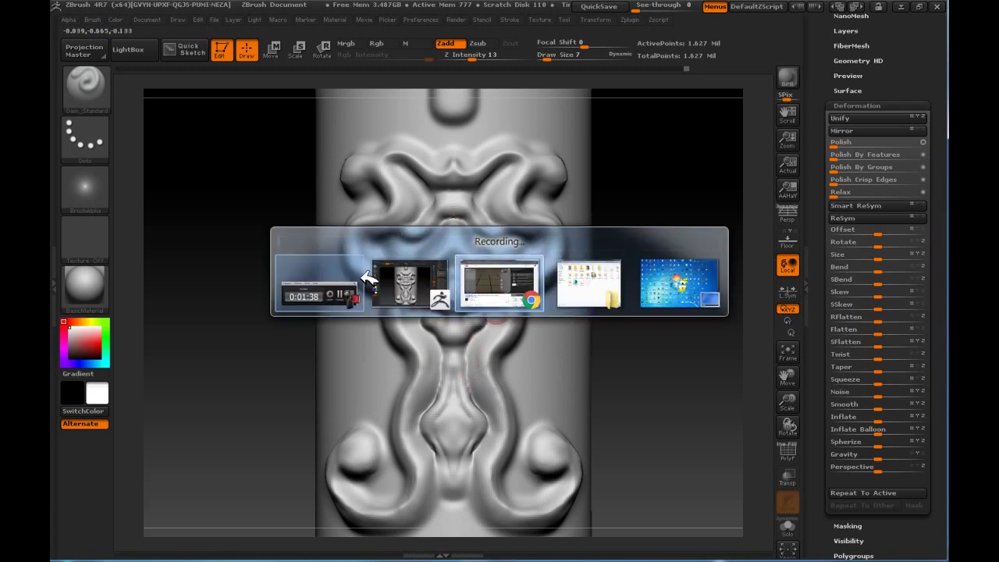